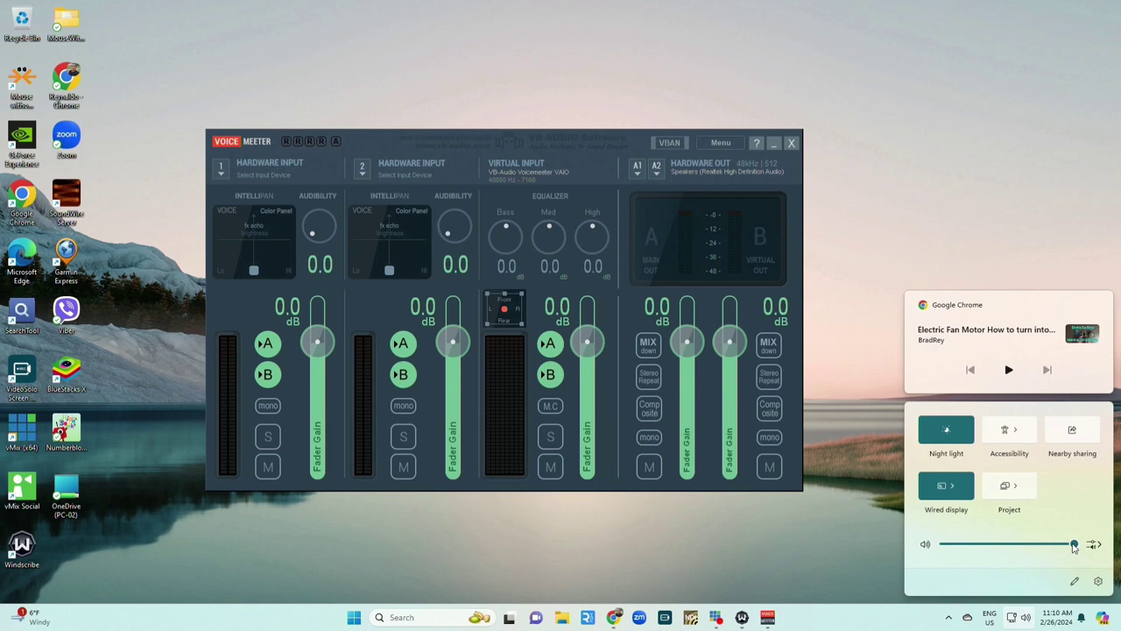
- Find "change system sounds" in the Windows search and open the Sound settings dialog over the mixer
{"action": "left_click", "coordinate": [691, 551]}
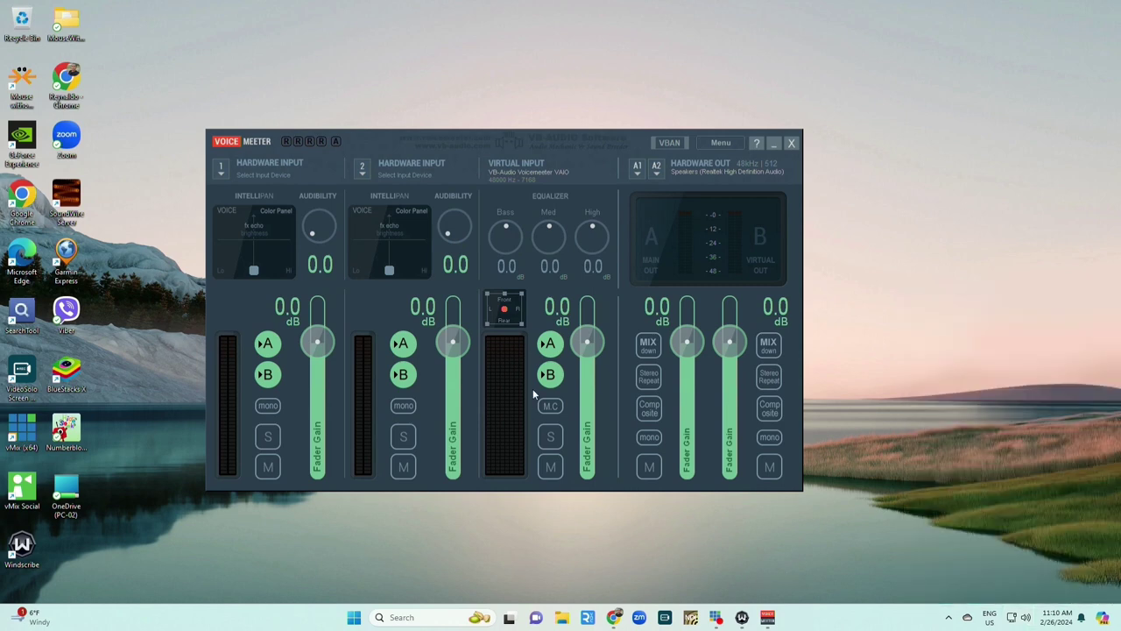
{"action": "left_click", "coordinate": [409, 617]}
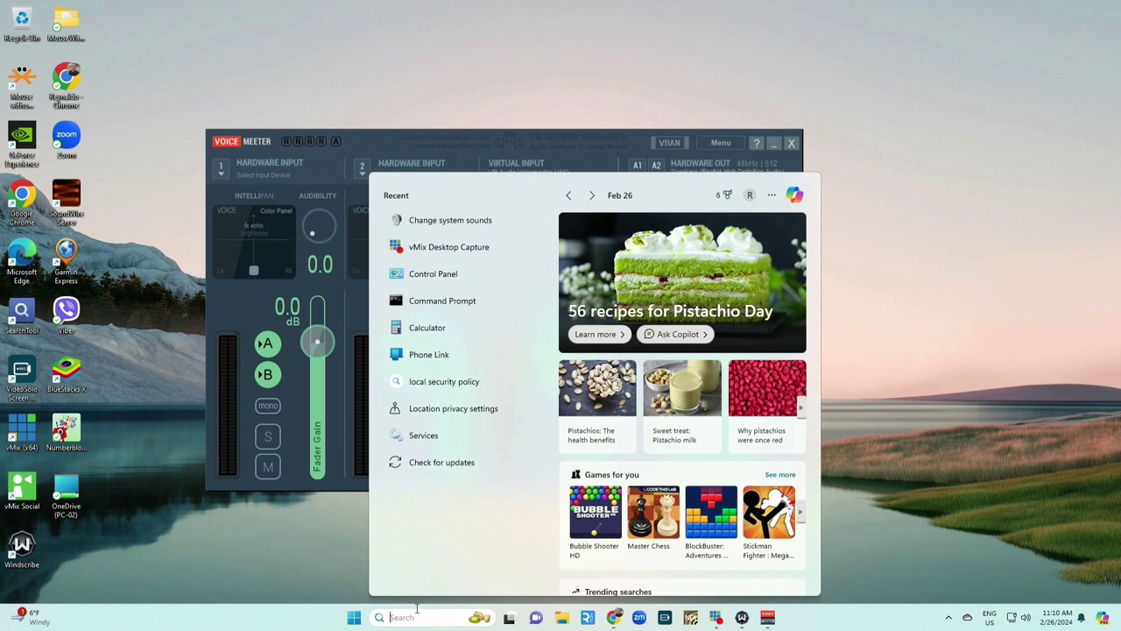
{"action": "type", "text": "change system si"}
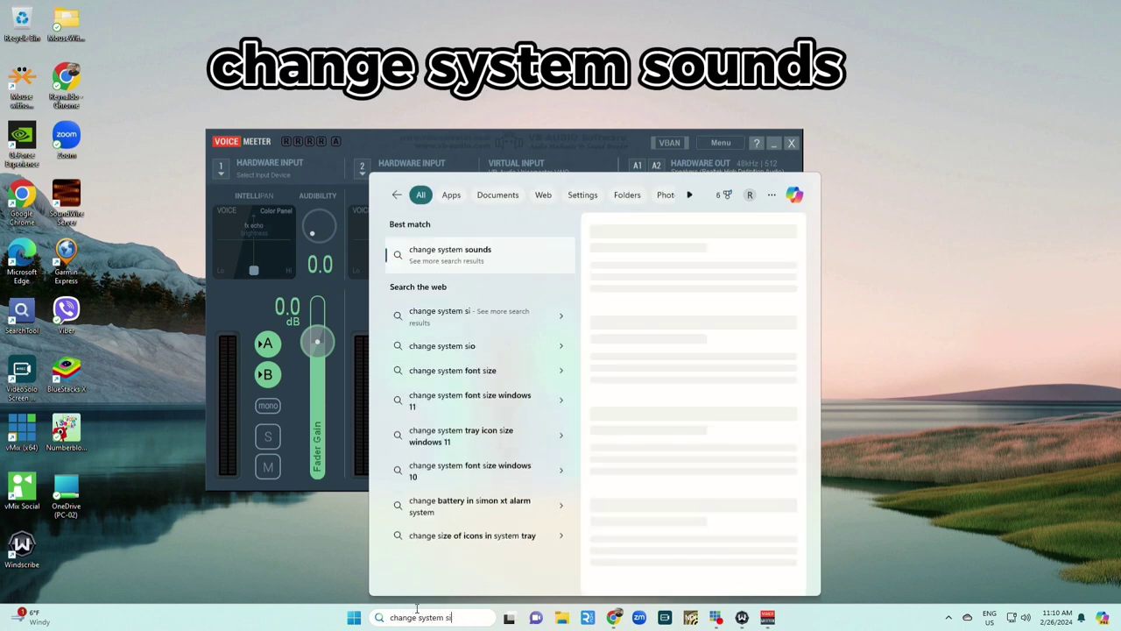
{"action": "key", "text": "BackSpace"}
{"action": "type", "text": "ounds"}
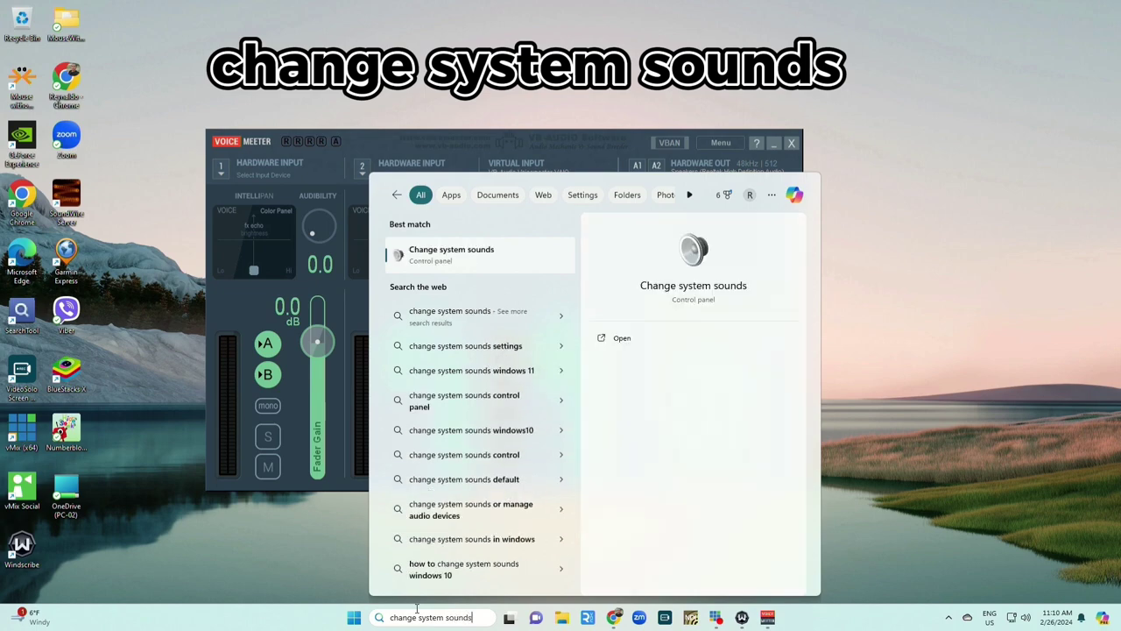
{"action": "left_click", "coordinate": [471, 255]}
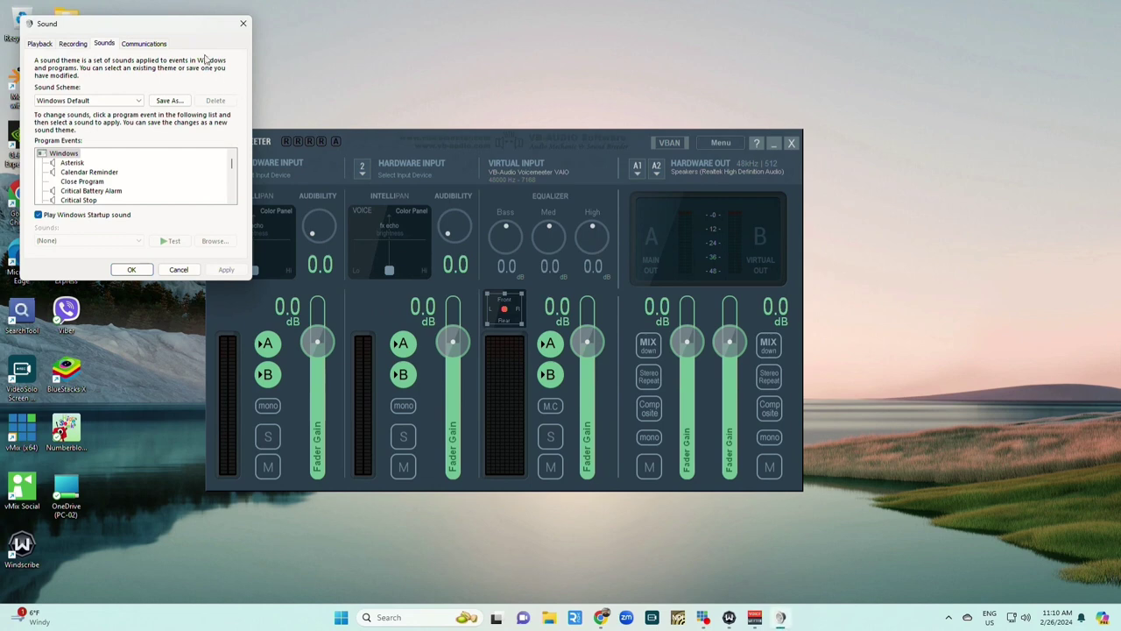
{"action": "left_click_drag", "start_coordinate": [188, 30], "coordinate": [422, 207]}
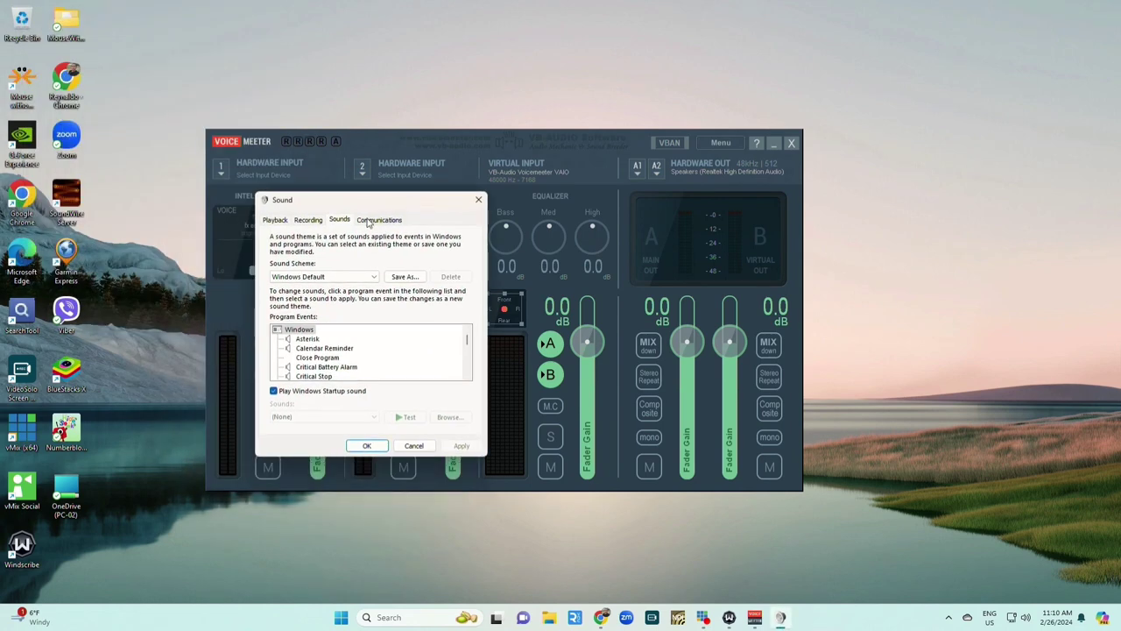
- Make VoiceMeeter Input the default playback device and accept the sound settings
{"action": "left_click", "coordinate": [275, 221]}
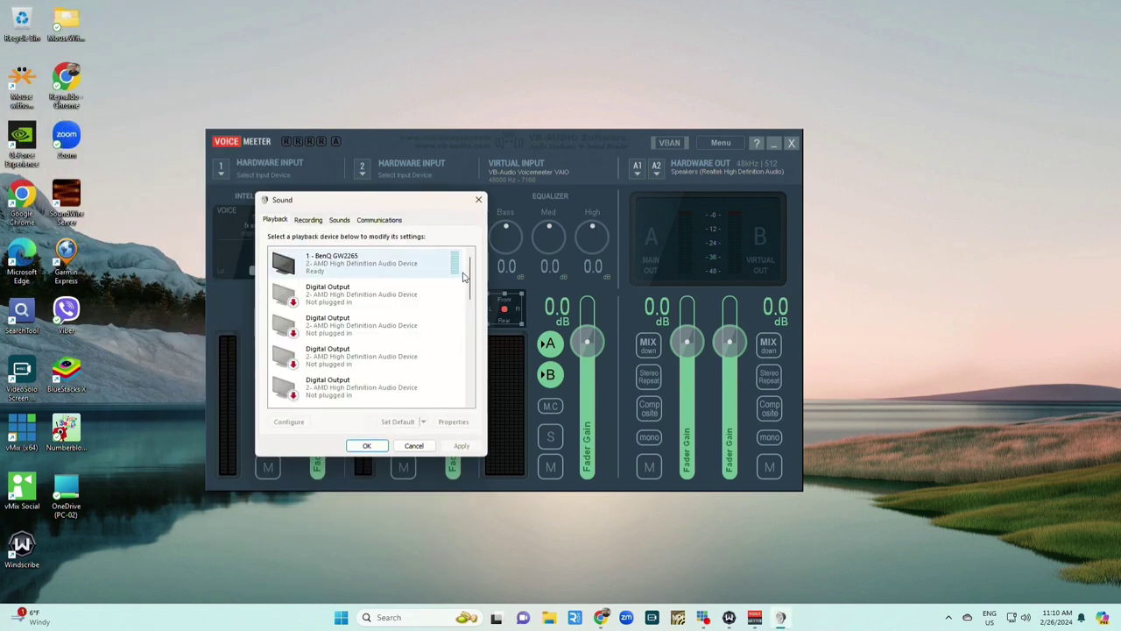
{"action": "left_click_drag", "start_coordinate": [464, 277], "coordinate": [475, 378]}
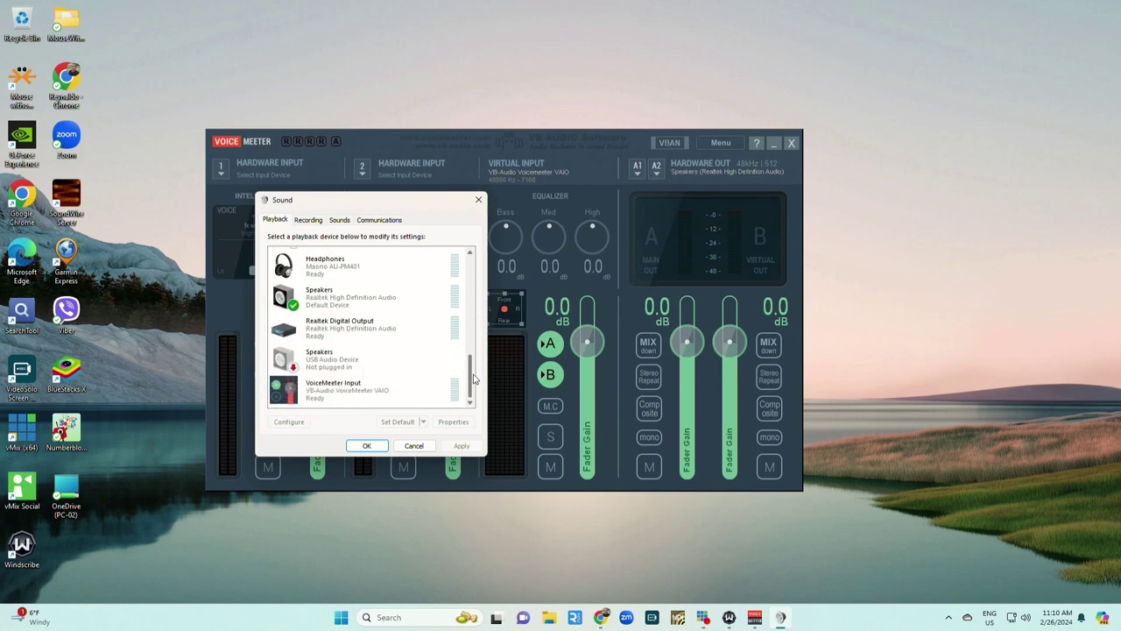
{"action": "left_click", "coordinate": [337, 305]}
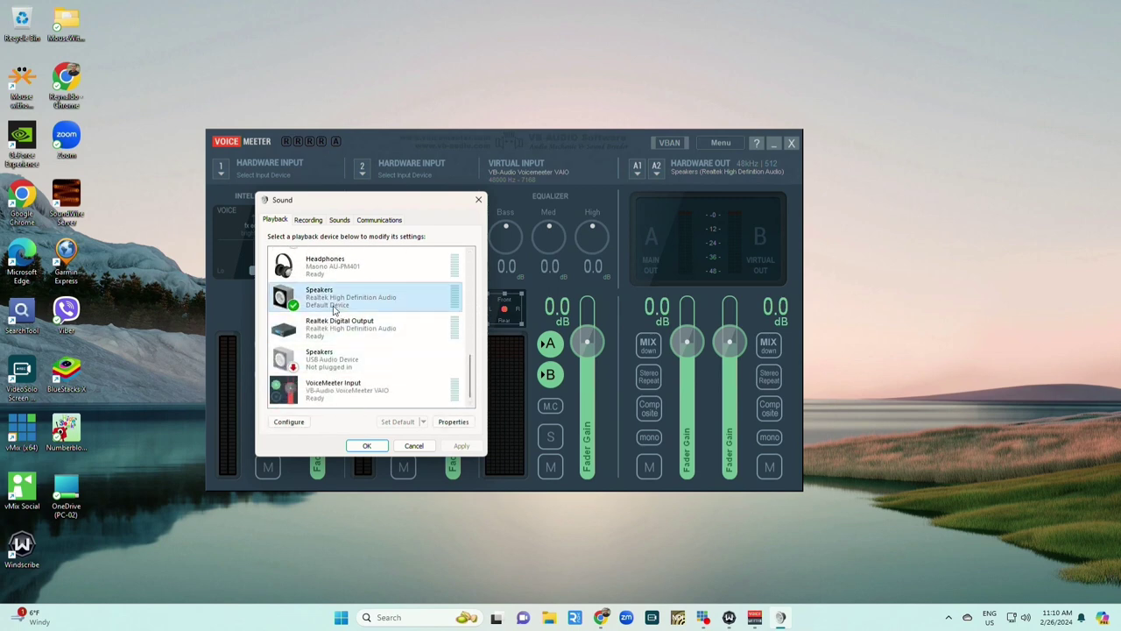
{"action": "left_click", "coordinate": [330, 396]}
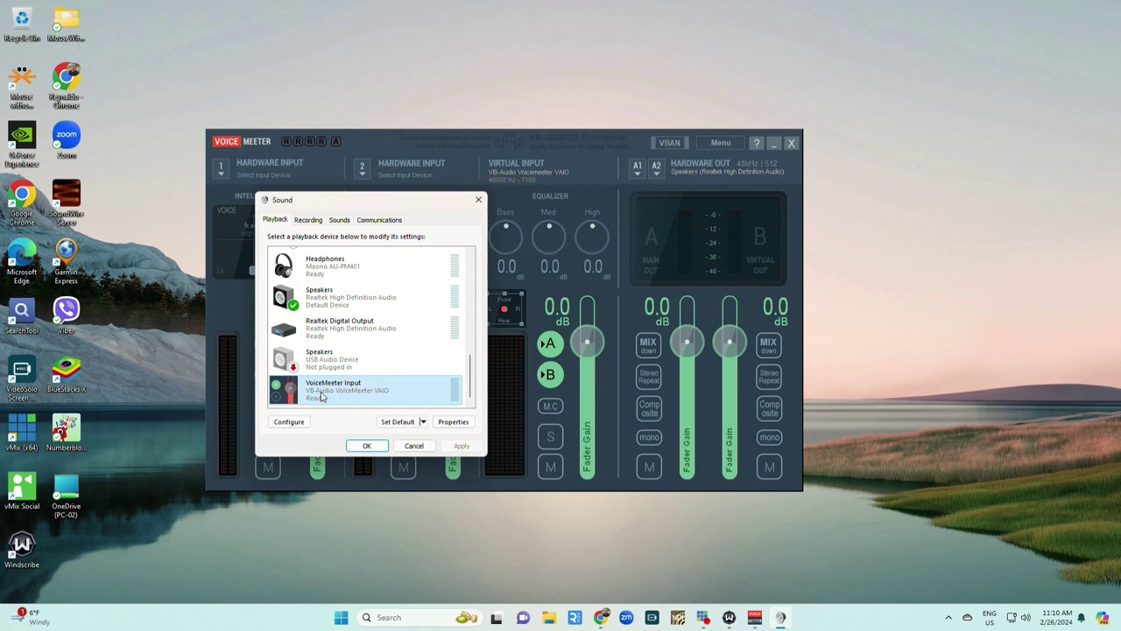
{"action": "left_click", "coordinate": [396, 423]}
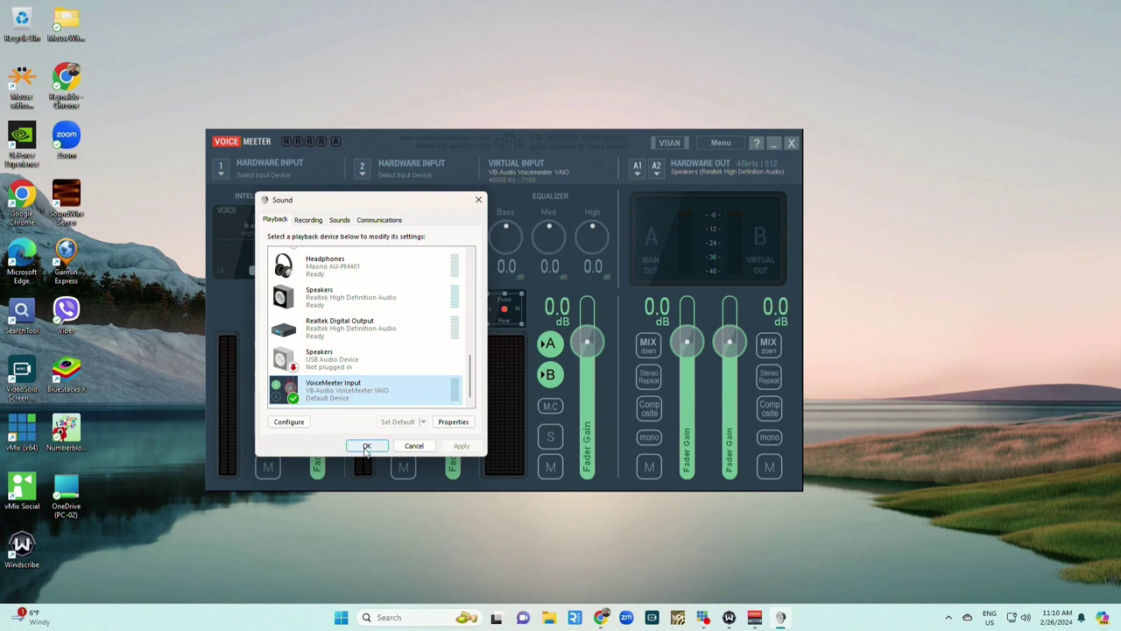
{"action": "left_click", "coordinate": [367, 447]}
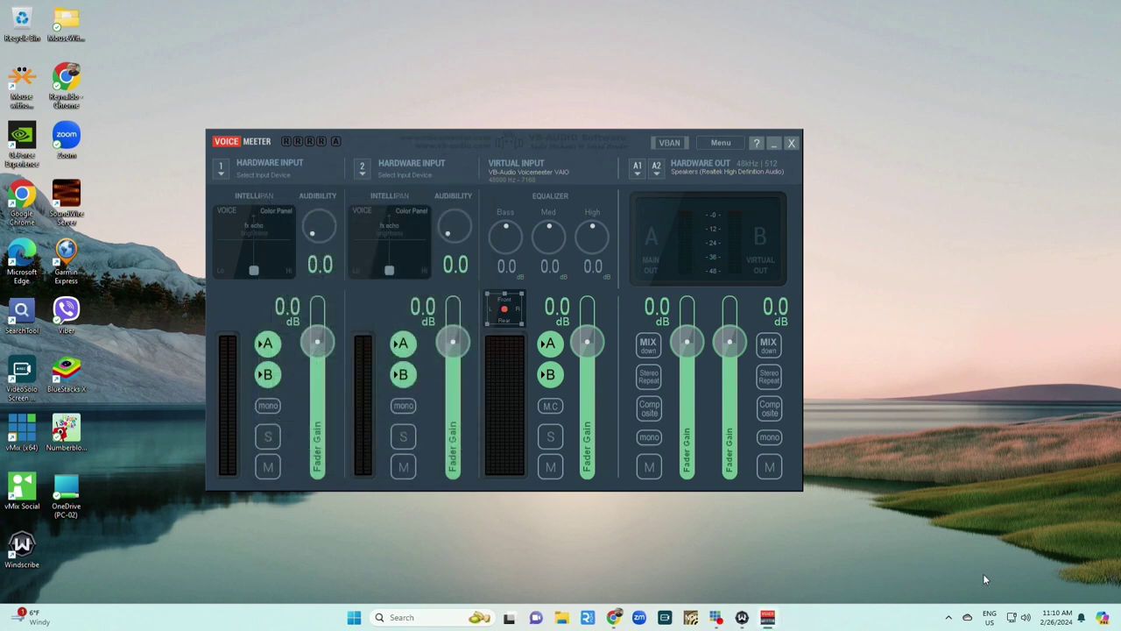
- Check the system volume level in the Windows quick settings
{"action": "left_click", "coordinate": [1021, 616]}
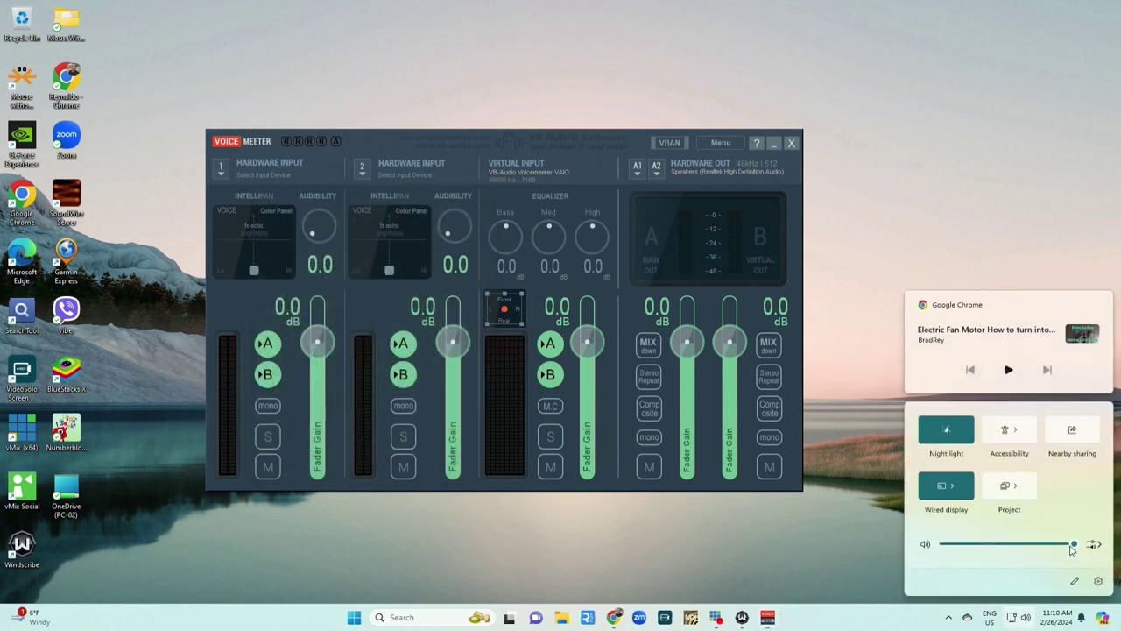
{"action": "left_click", "coordinate": [1072, 545]}
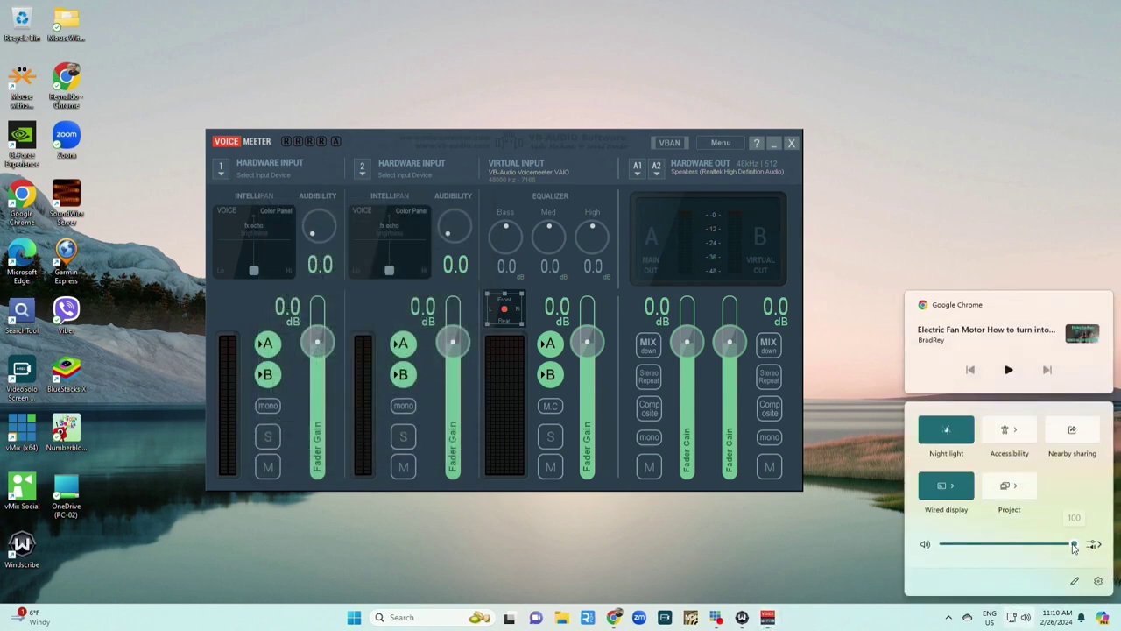
{"action": "left_click", "coordinate": [732, 539]}
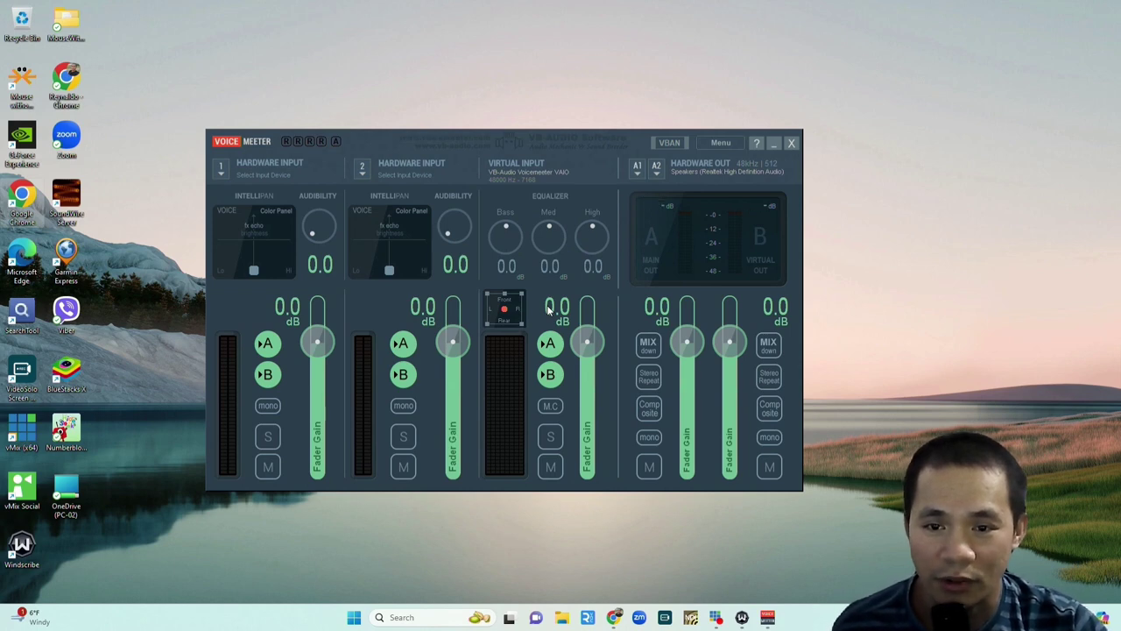
- Assign WDM: Speakers (Realtek High Definition Audio) to hardware output A1 and open the VBAN network configuration on PC-1
{"action": "left_click", "coordinate": [631, 179]}
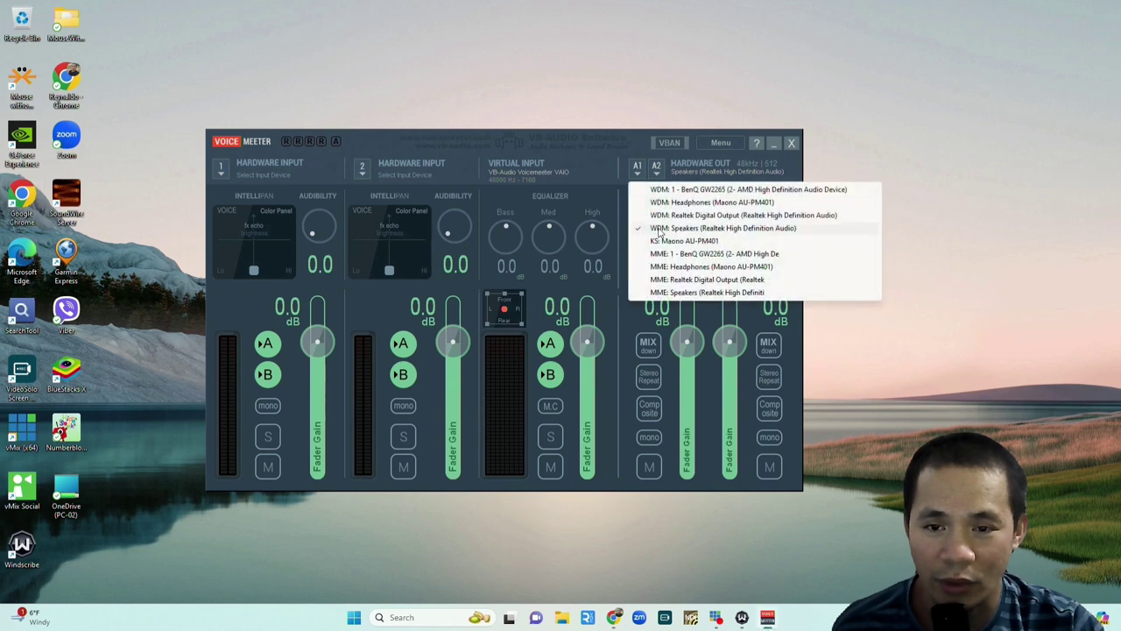
{"action": "left_click", "coordinate": [680, 229]}
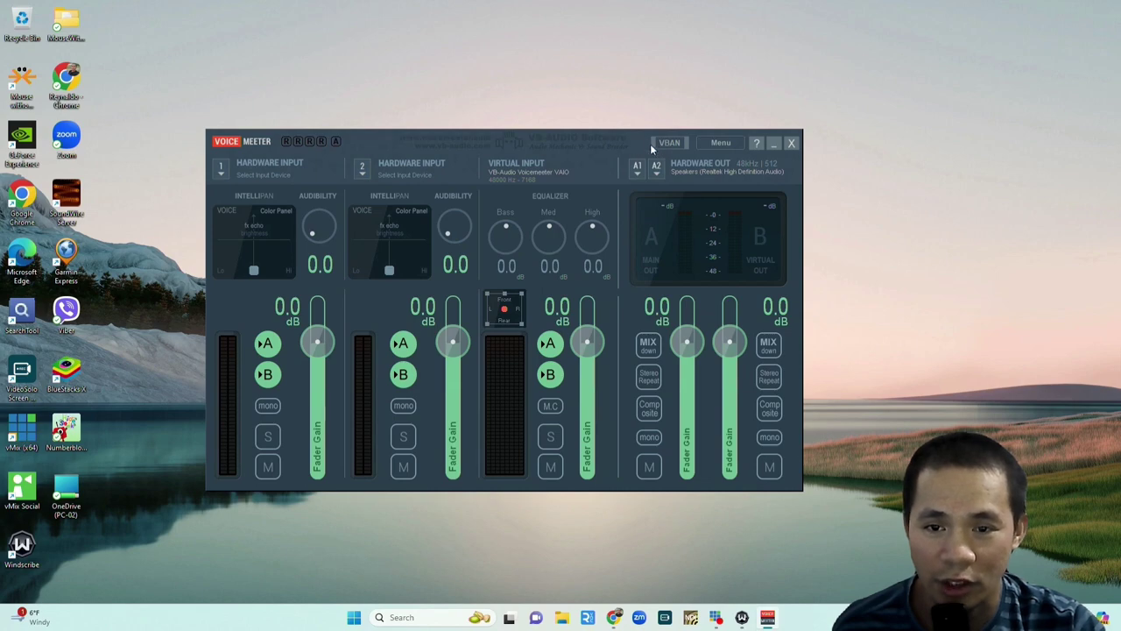
{"action": "left_click", "coordinate": [669, 141]}
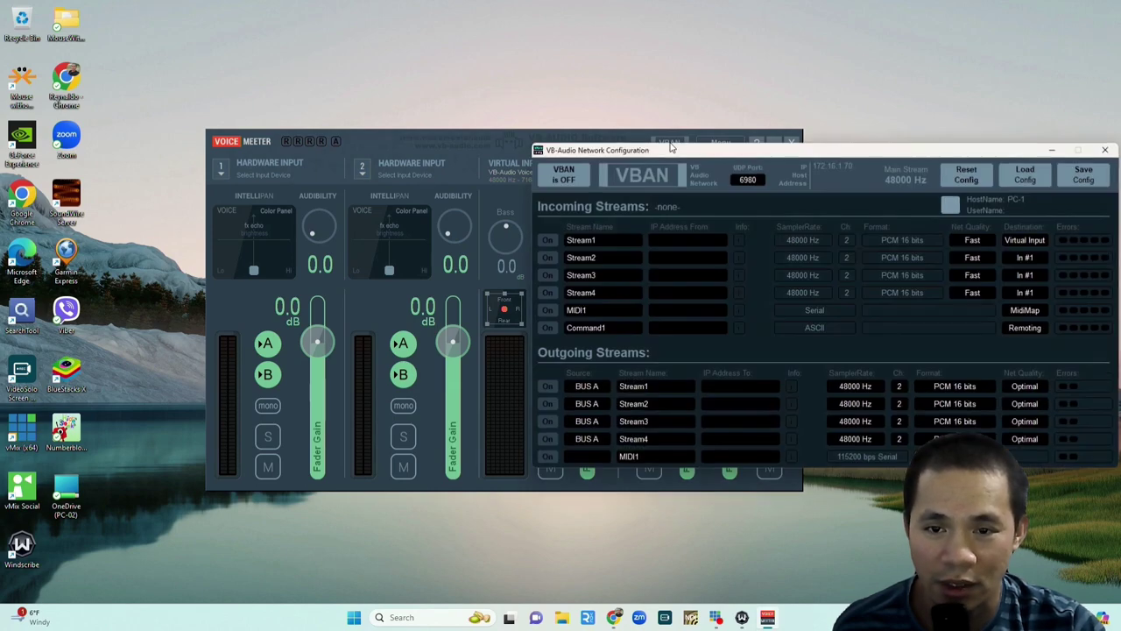
{"action": "left_click_drag", "start_coordinate": [675, 150], "coordinate": [398, 179]}
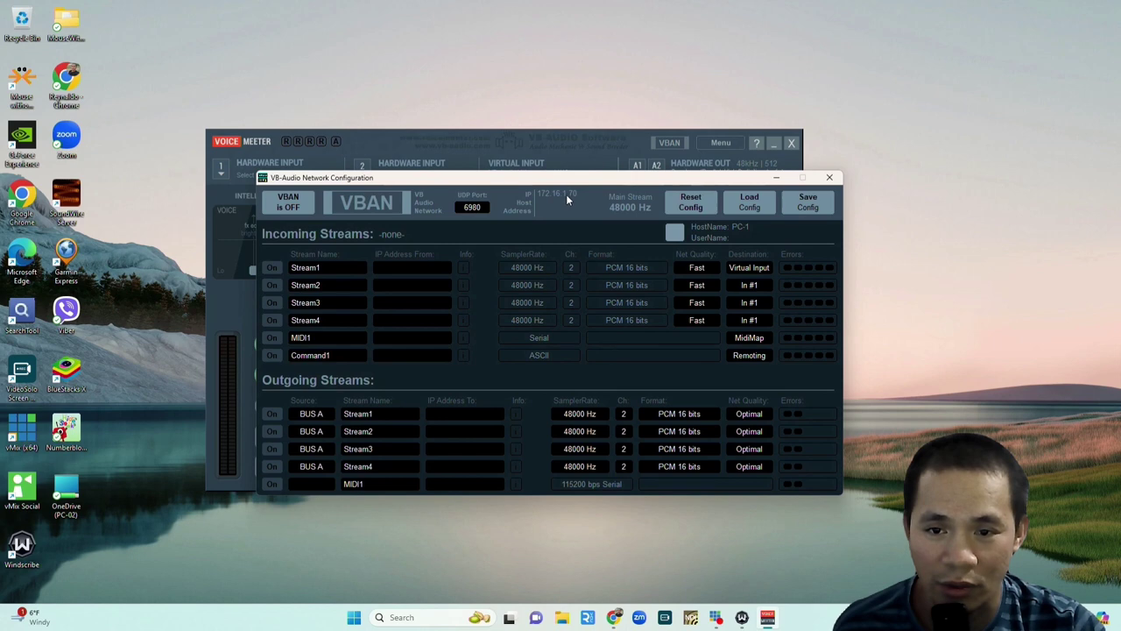
{"action": "left_click_drag", "start_coordinate": [571, 179], "coordinate": [547, 192]}
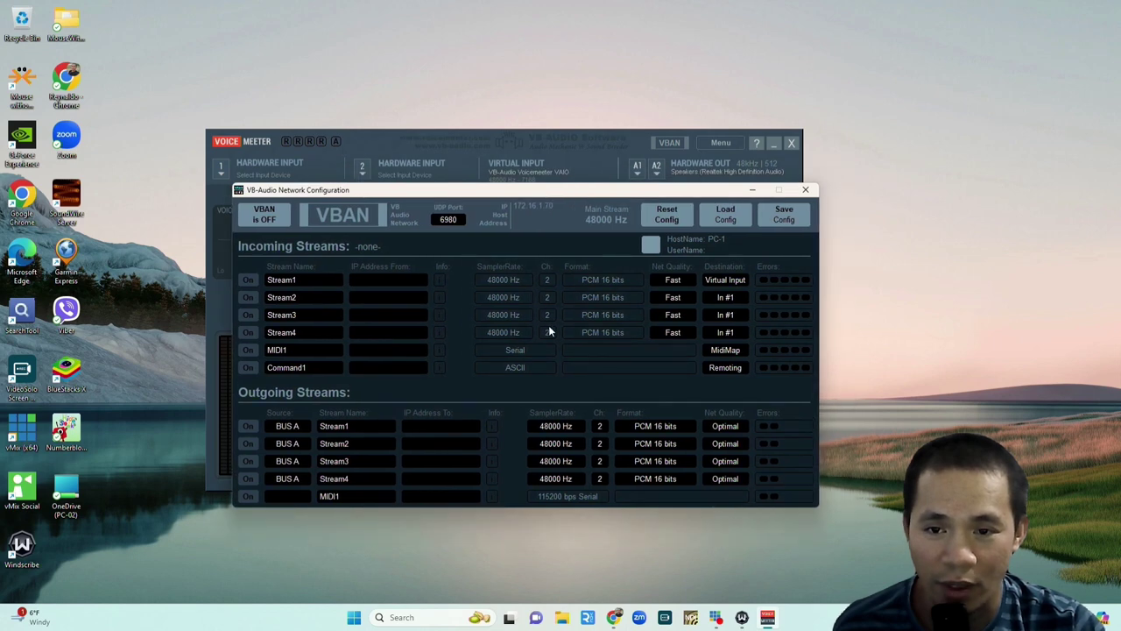
- Switch to the second computer, PC-02, bring up Voicemeeter there and open its VBAN network configuration
{"action": "left_click", "coordinate": [558, 2]}
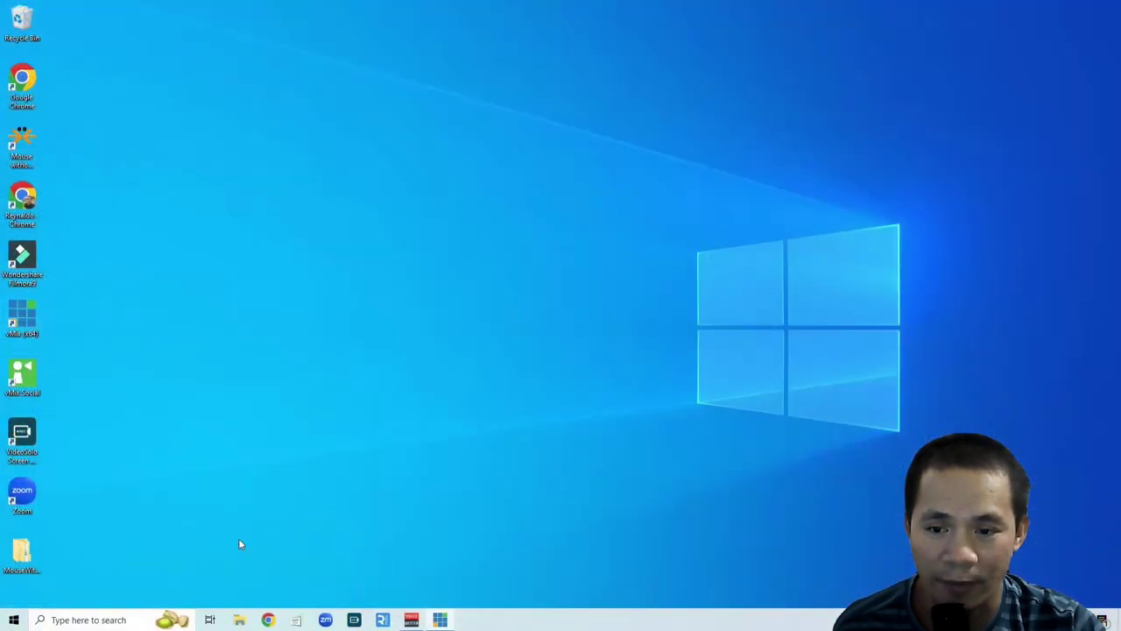
{"action": "left_click", "coordinate": [411, 619]}
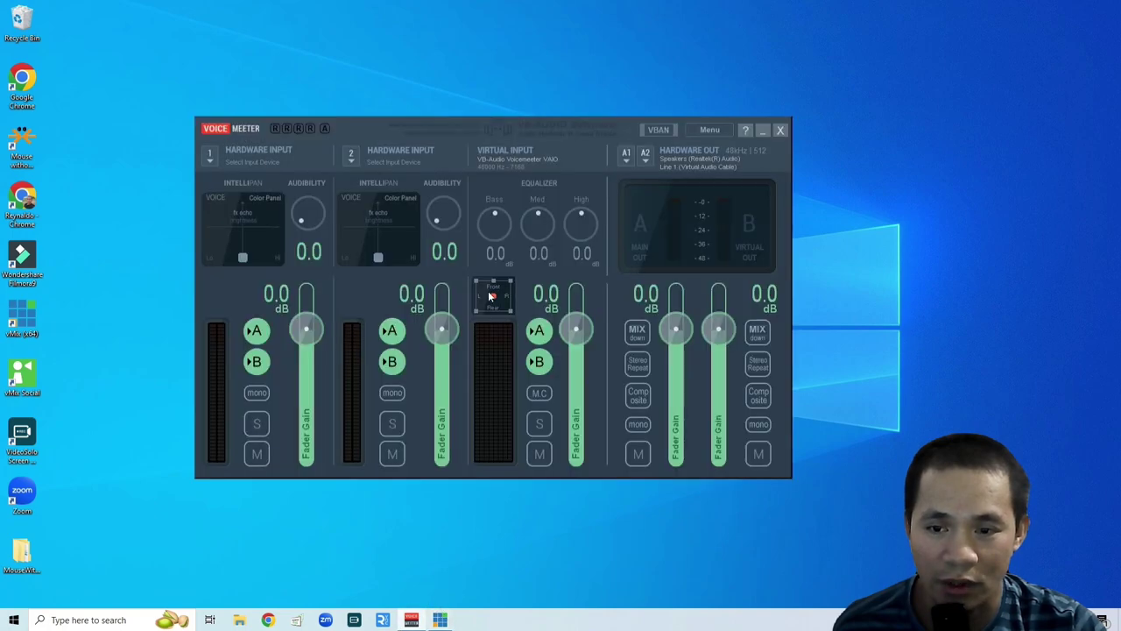
{"action": "left_click", "coordinate": [657, 130]}
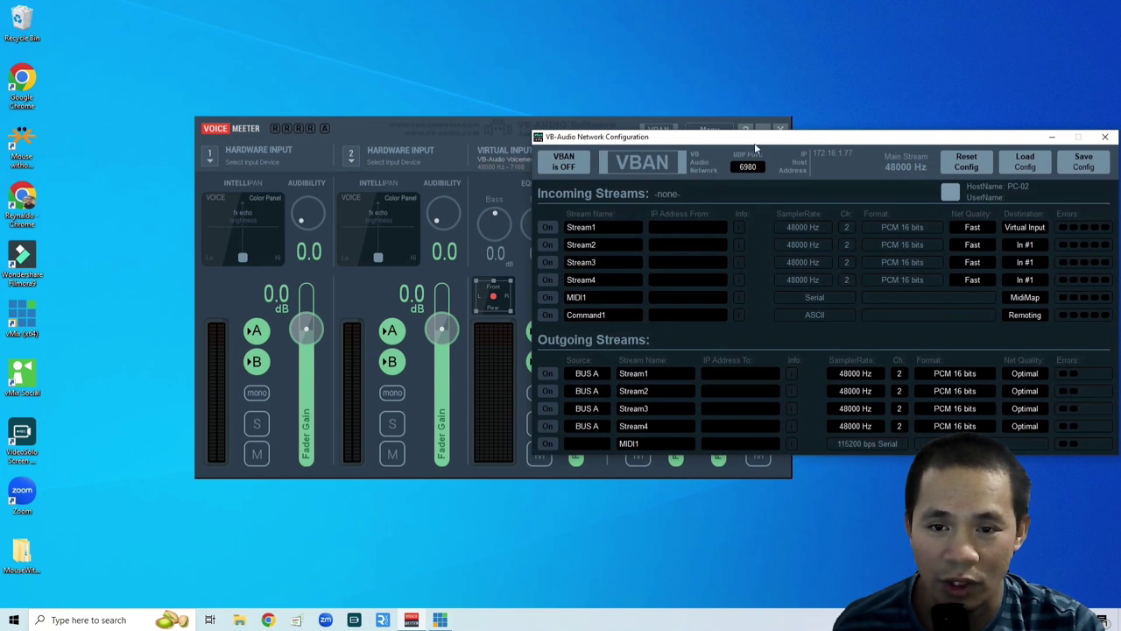
{"action": "left_click_drag", "start_coordinate": [757, 144], "coordinate": [475, 160]}
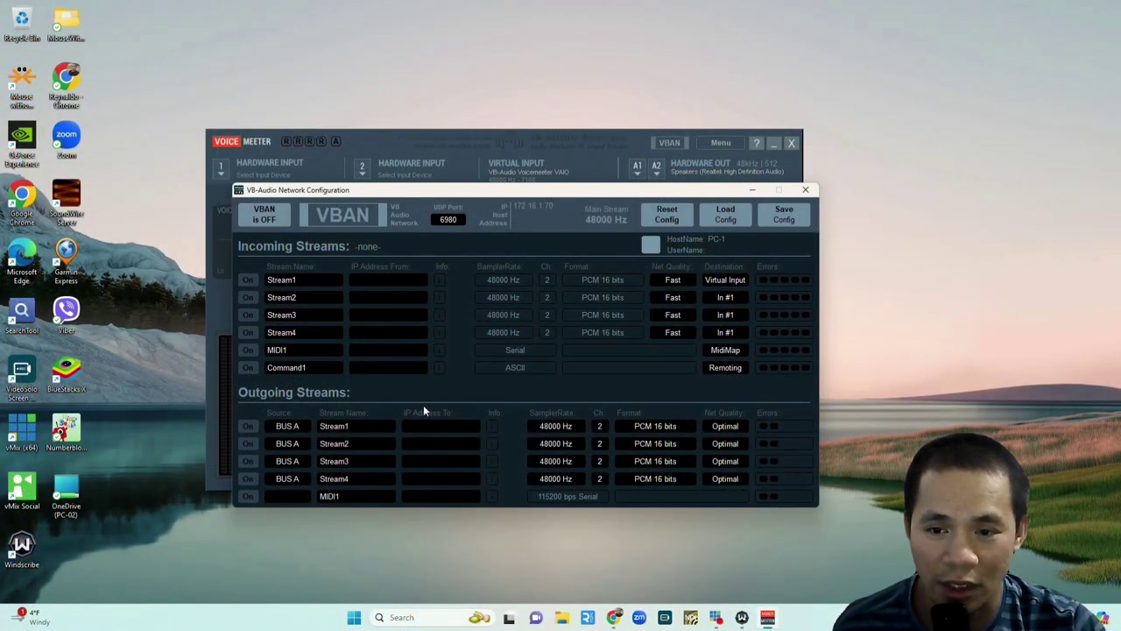
- On PC-1, set the destination IP address of outgoing Stream1 to 172.16.1.77
{"action": "left_click", "coordinate": [430, 427]}
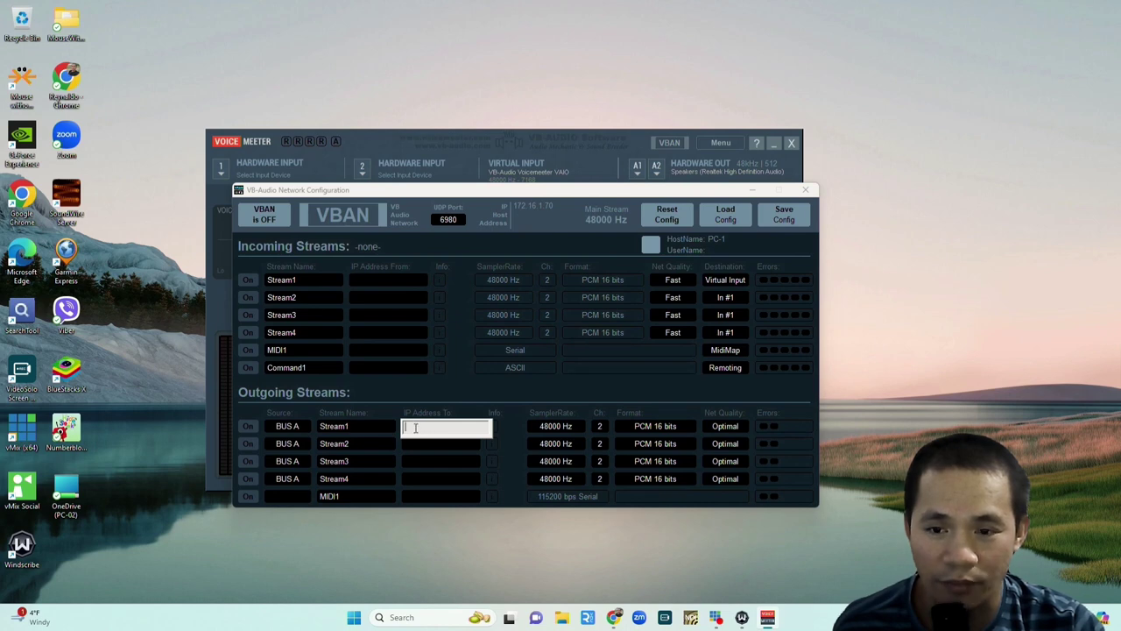
{"action": "type", "text": "172"}
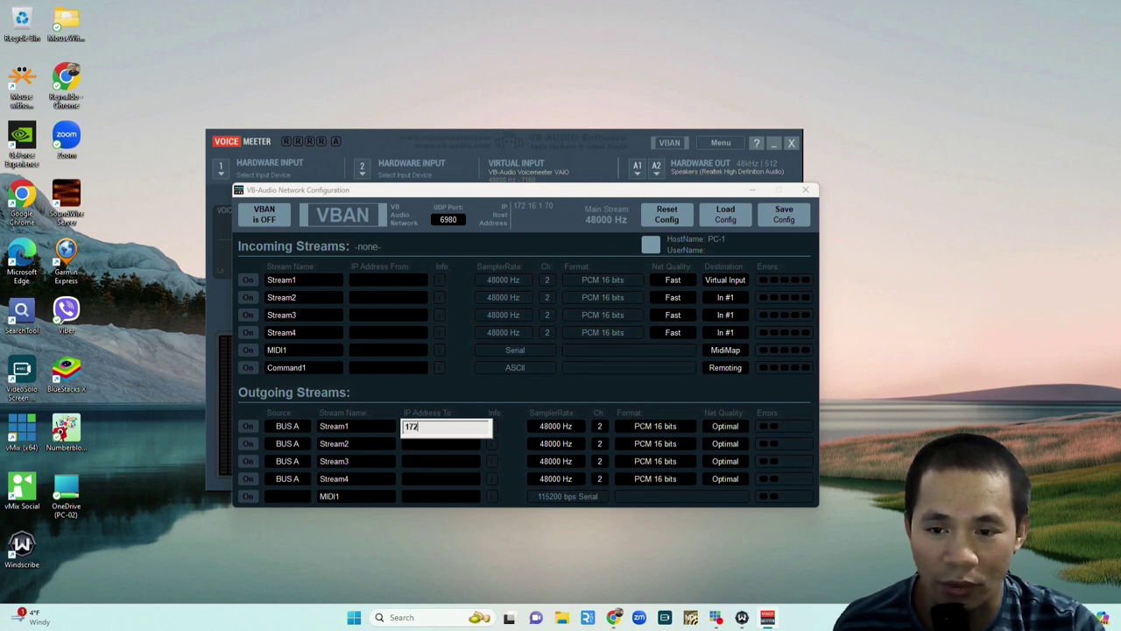
{"action": "type", "text": ".16.1"}
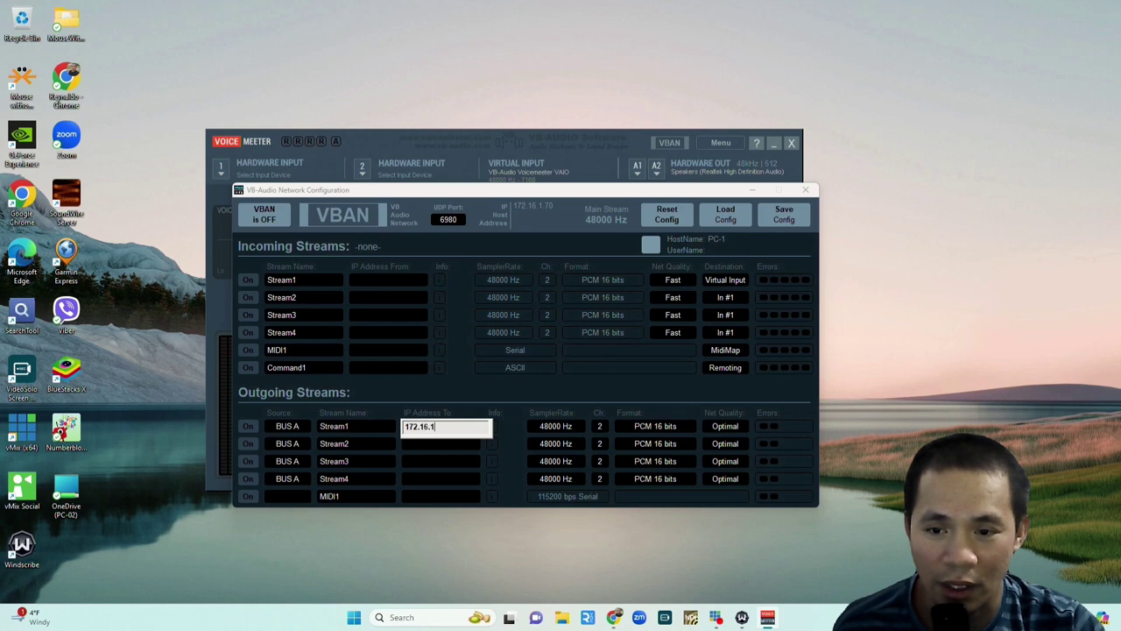
{"action": "type", "text": ".70"}
{"action": "key", "text": "BackSpace"}
{"action": "type", "text": "77"}
{"action": "key", "text": "Return"}
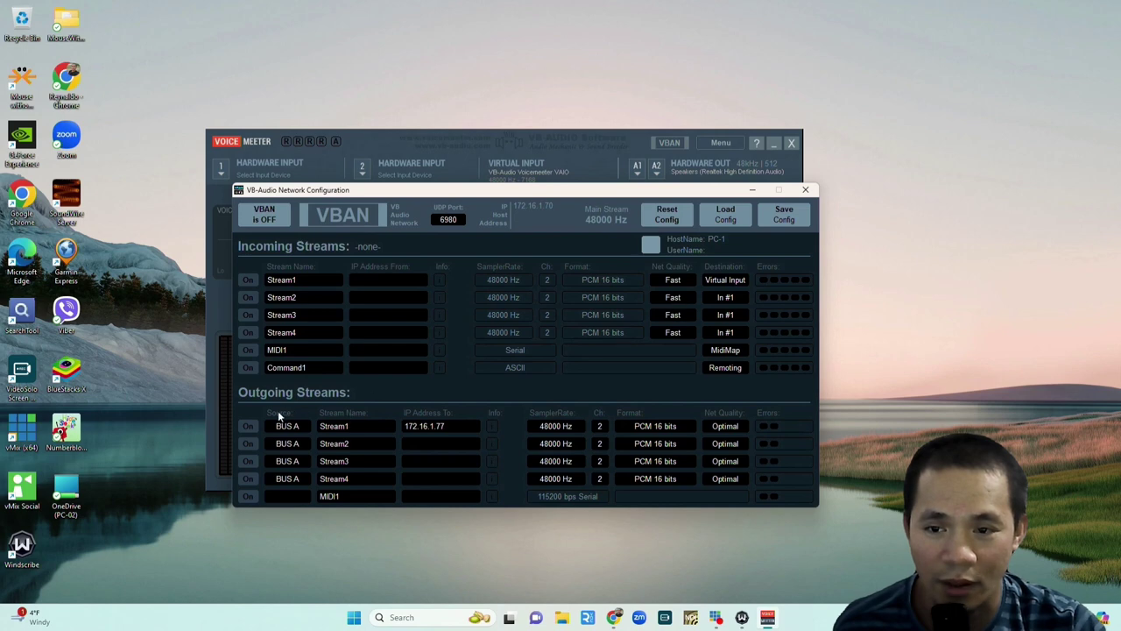
- Enable outgoing Stream1, turn VBAN on for PC-1 and close its network configuration
{"action": "left_click", "coordinate": [248, 427]}
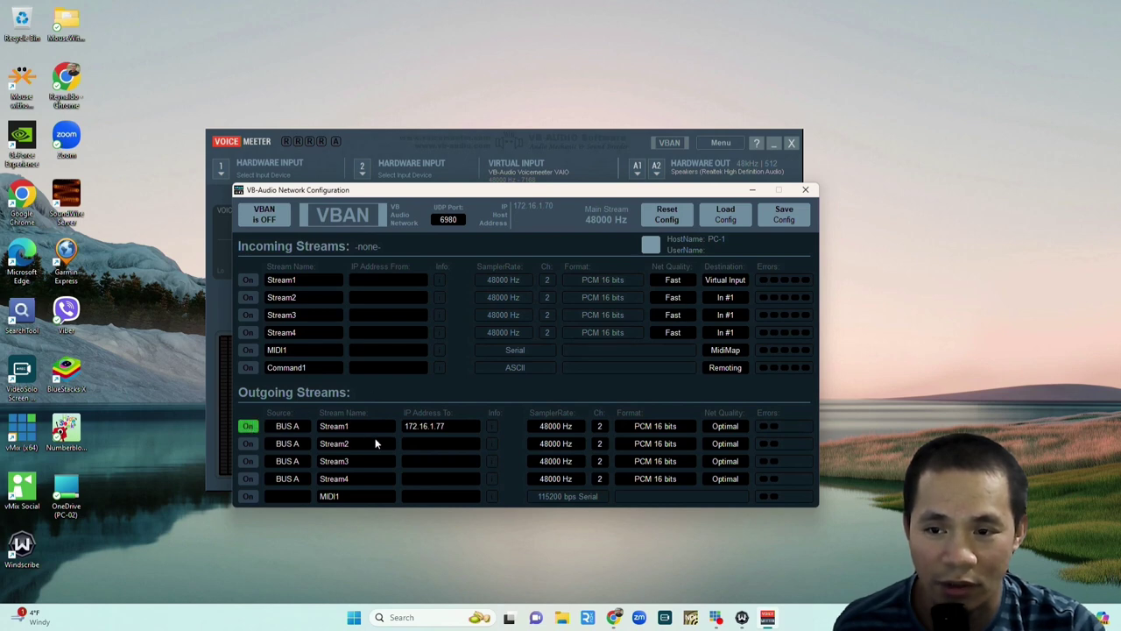
{"action": "left_click", "coordinate": [265, 216]}
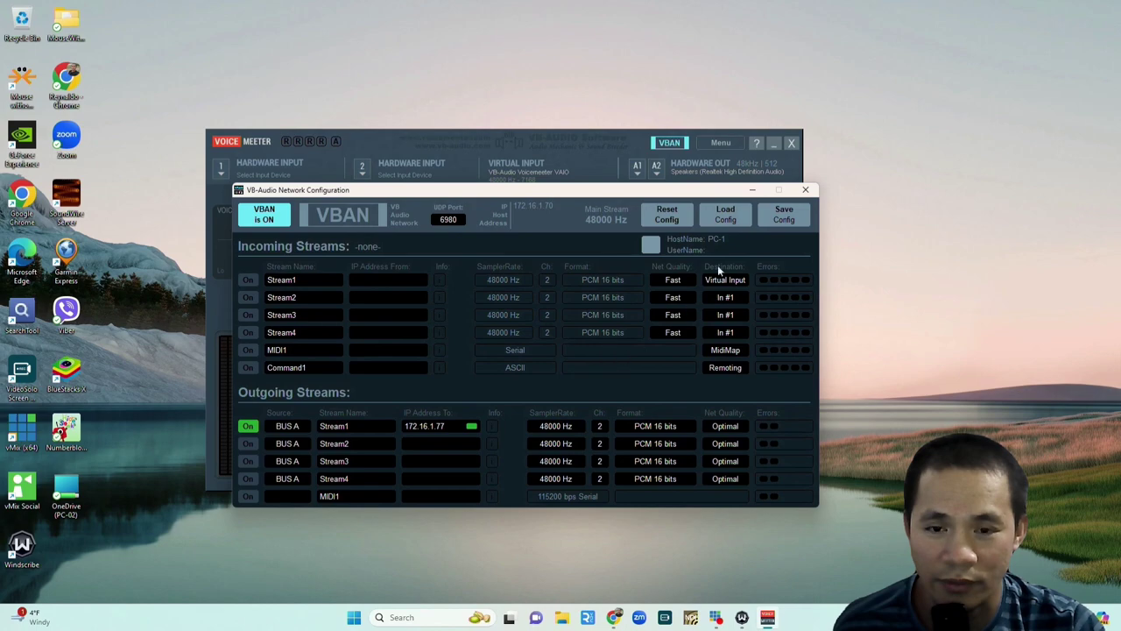
{"action": "left_click", "coordinate": [805, 189]}
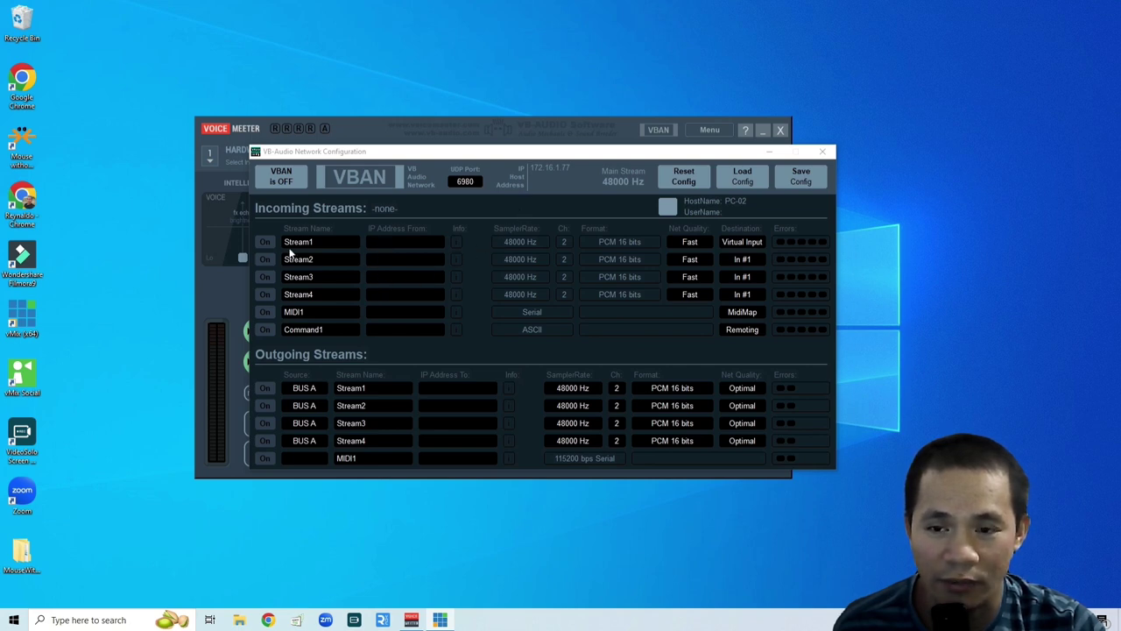
- On PC-02, set the source IP address of incoming Stream1 to 172.16.1.70
{"action": "left_click", "coordinate": [380, 244]}
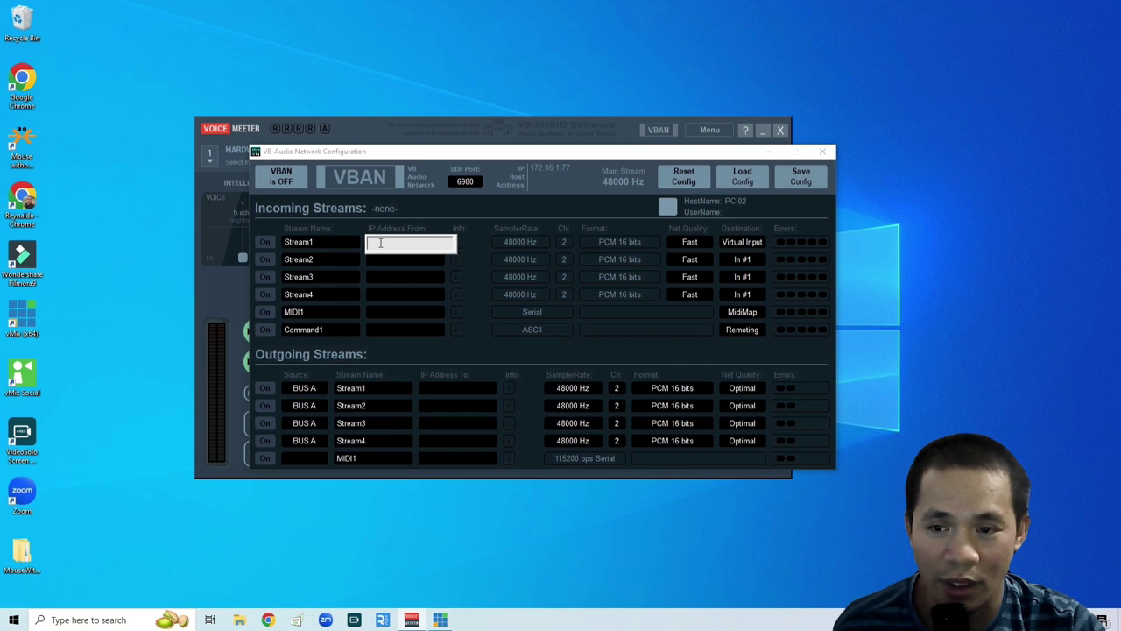
{"action": "type", "text": "1"}
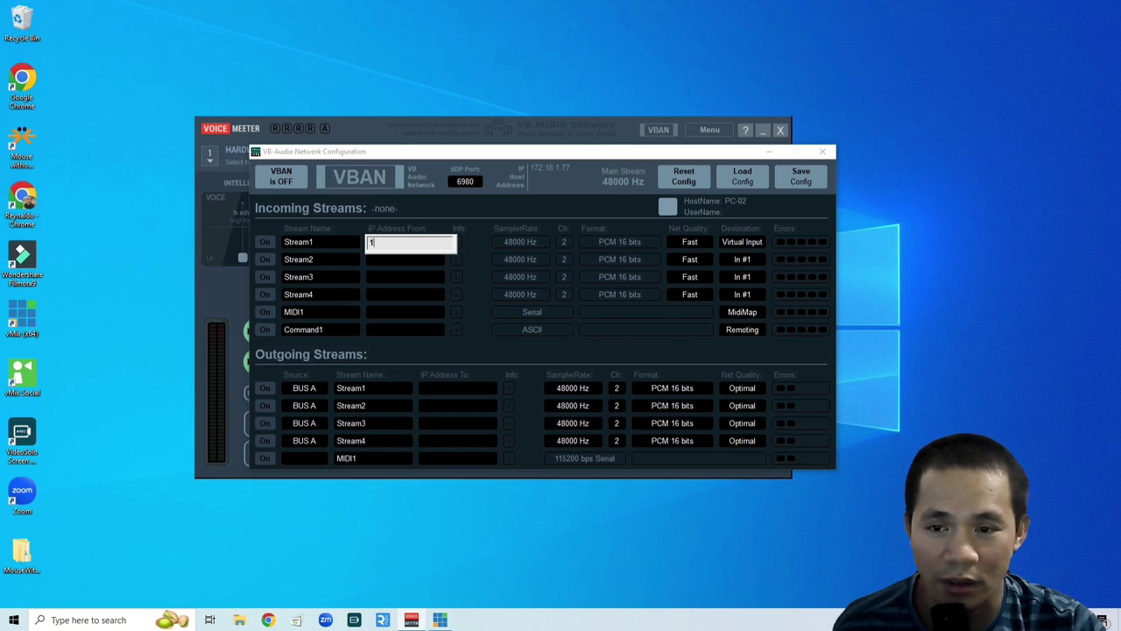
{"action": "type", "text": "72.16.1.70"}
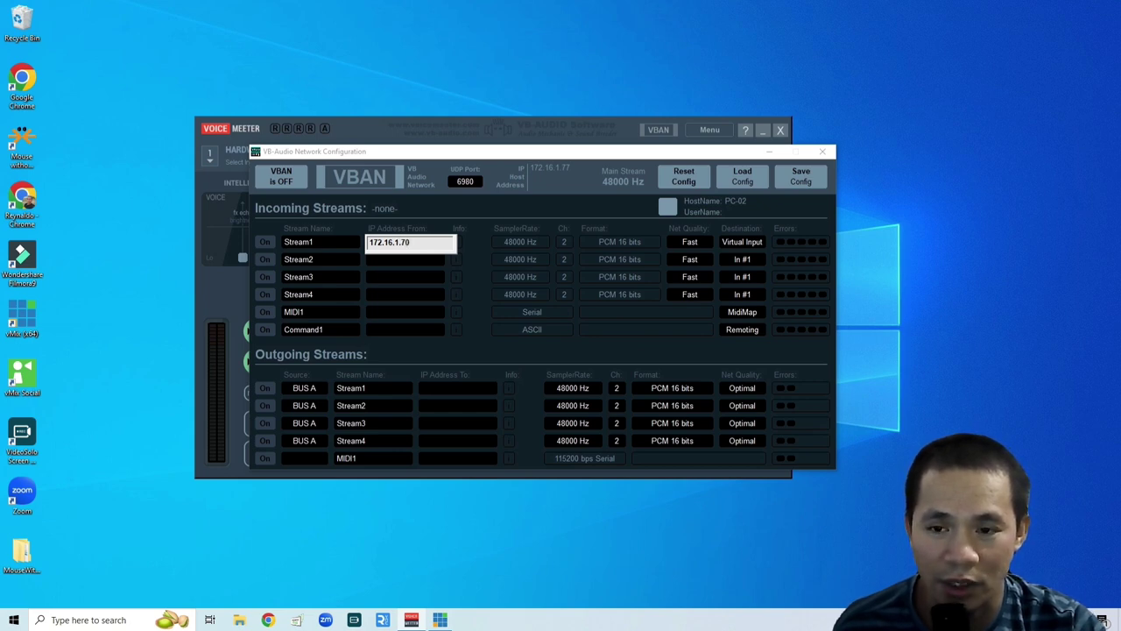
{"action": "key", "text": "Return"}
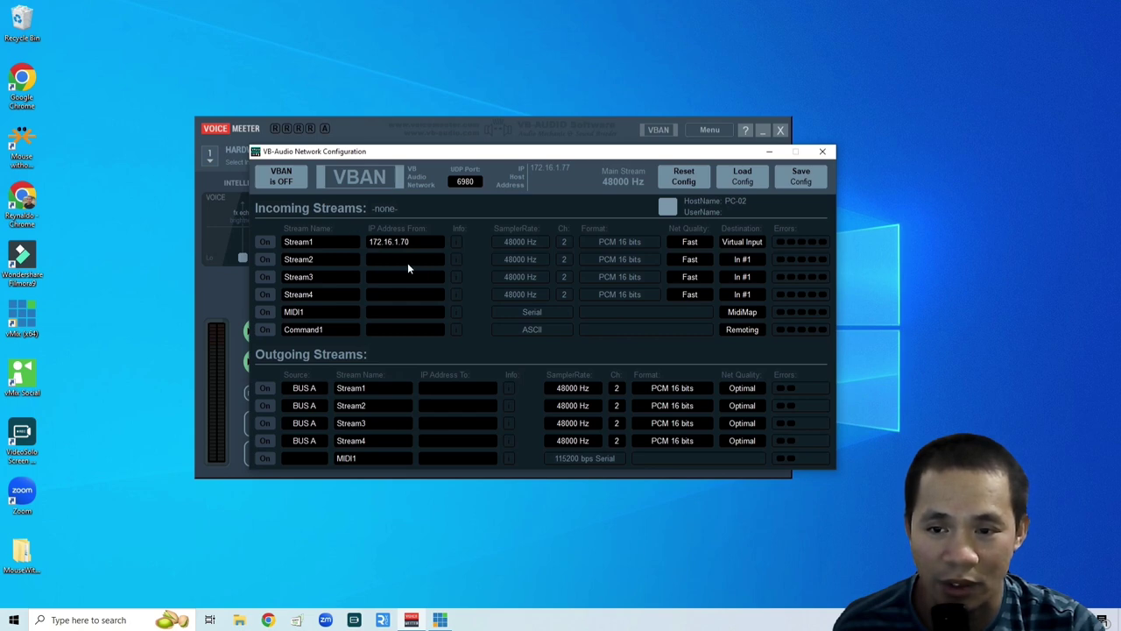
- Enable incoming Stream1, turn VBAN on for PC-02 and close its network configuration
{"action": "left_click", "coordinate": [264, 242]}
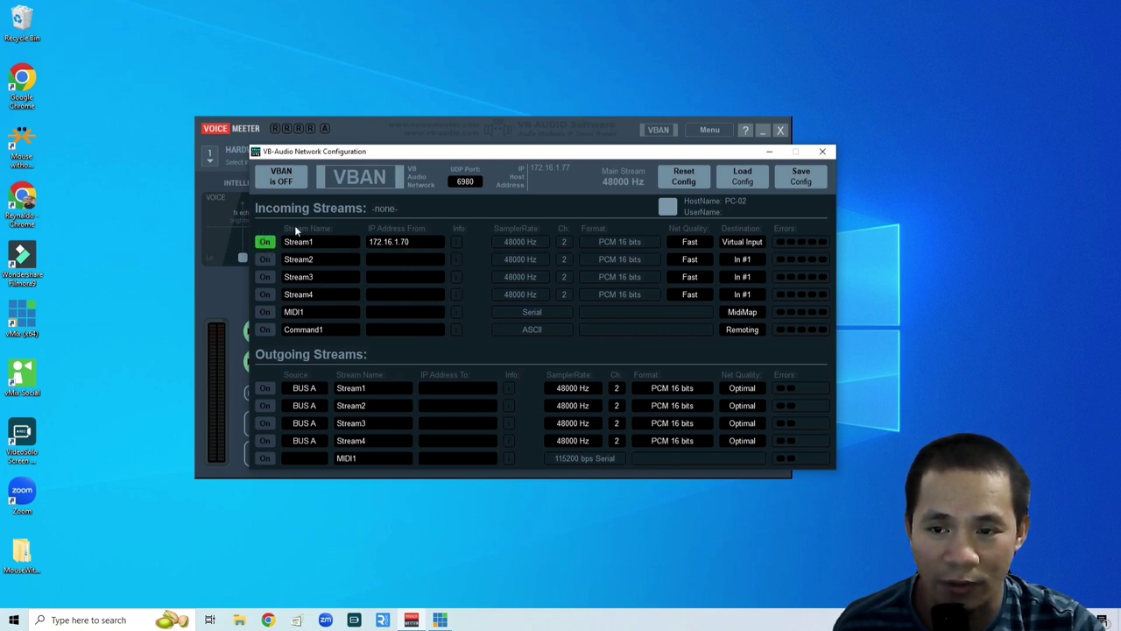
{"action": "left_click", "coordinate": [285, 180]}
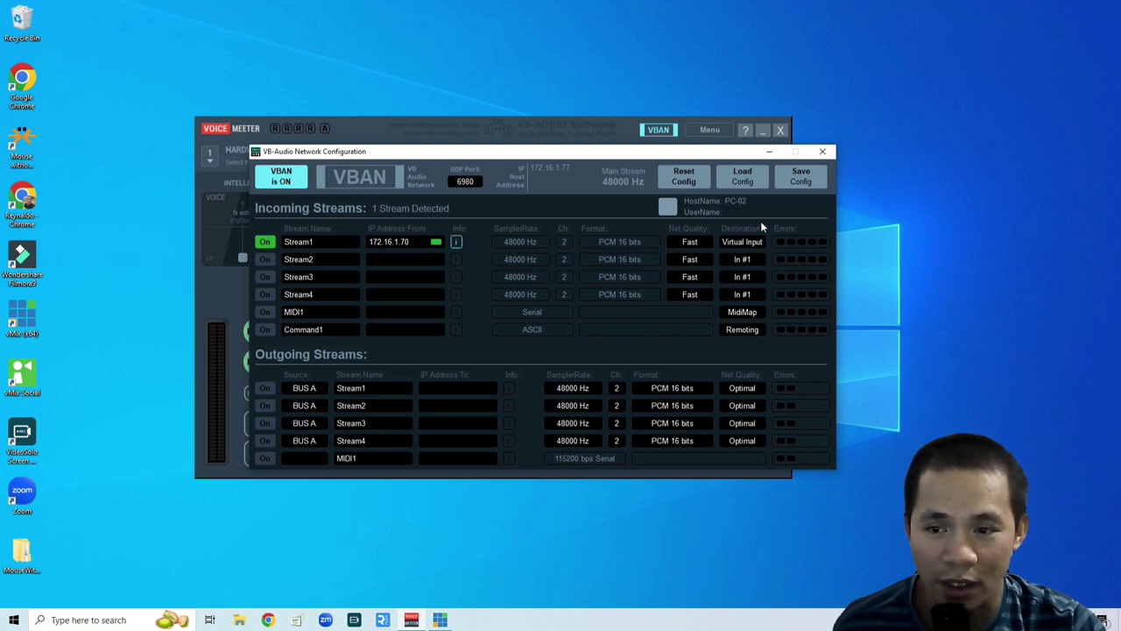
{"action": "left_click", "coordinate": [822, 153]}
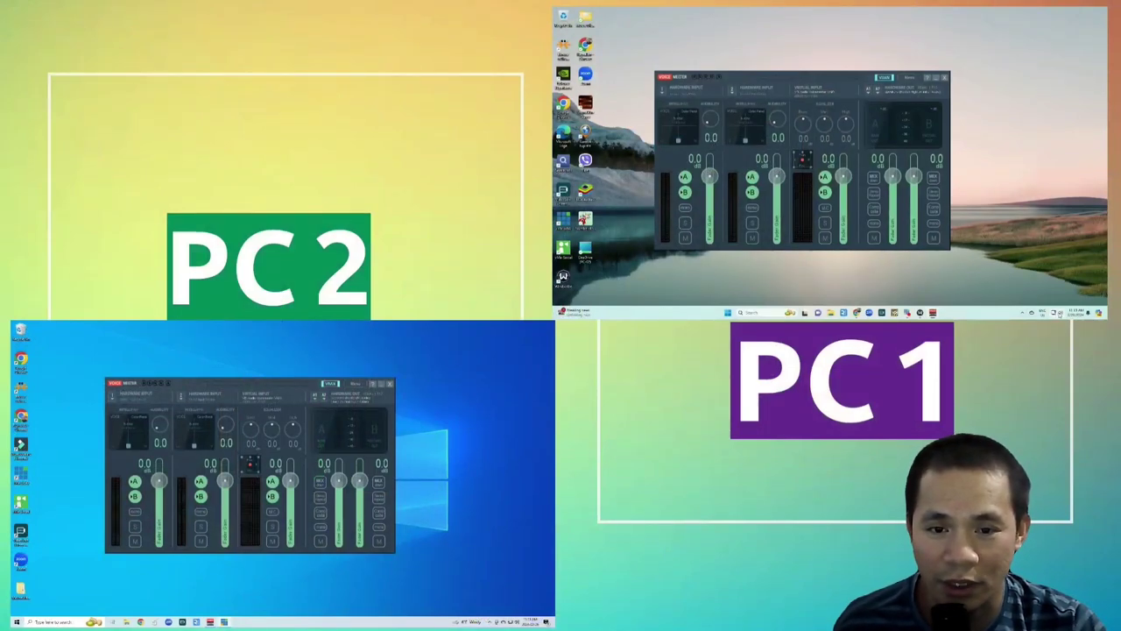
- On PC-1, play the browser's YouTube video as test audio, bring Voicemeeter forward and minimize the browser to compare both PCs' level meters
{"action": "left_click", "coordinate": [1054, 312]}
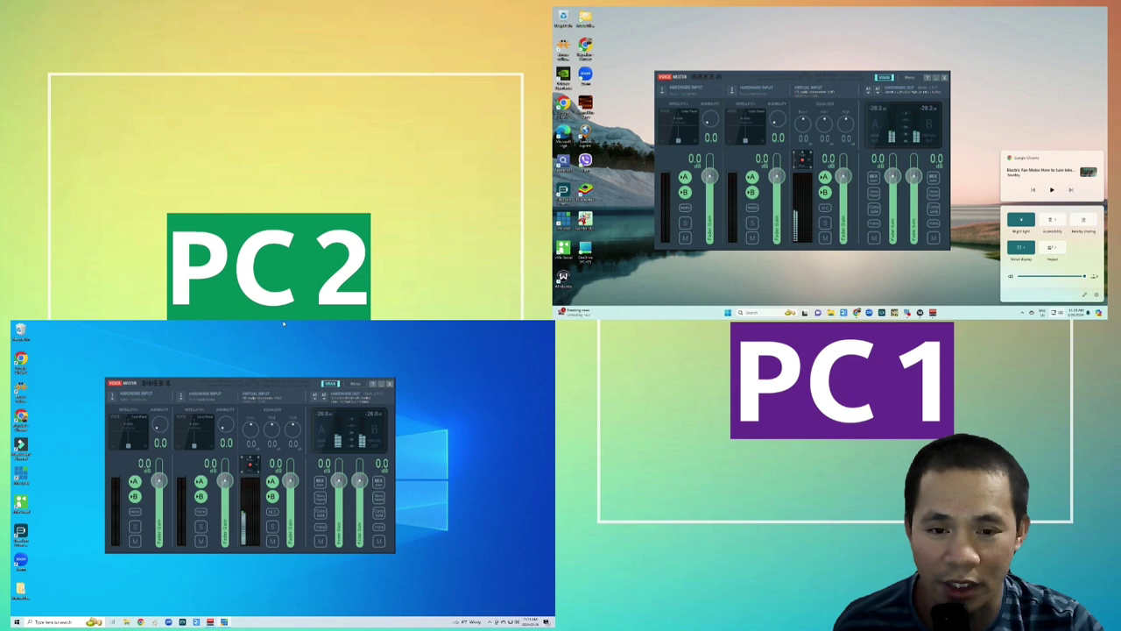
{"action": "left_click", "coordinate": [857, 312]}
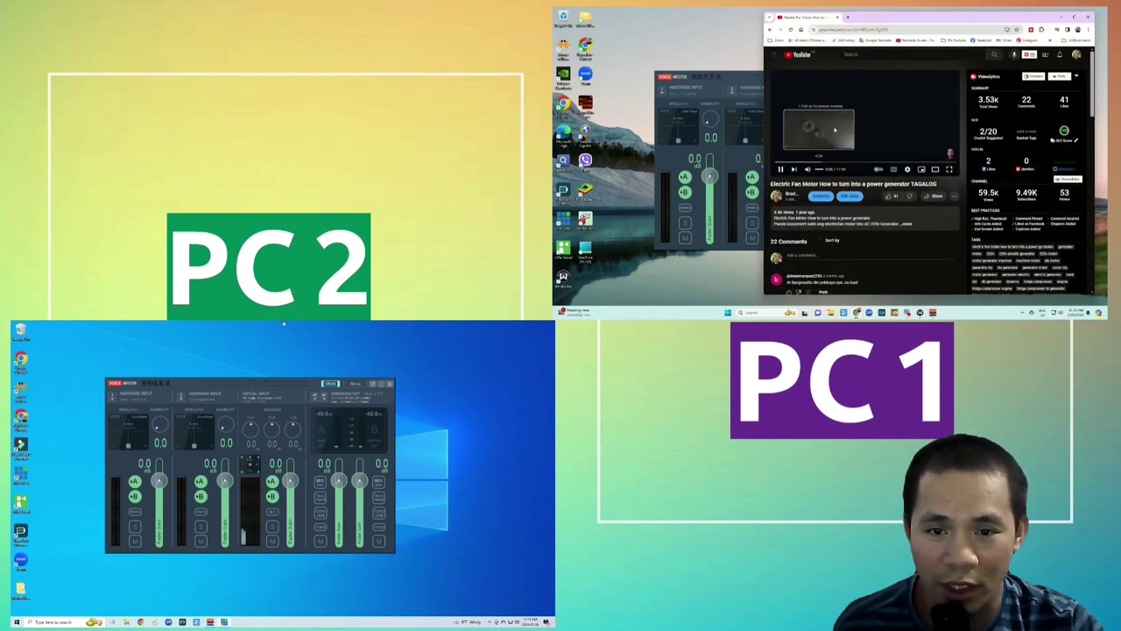
{"action": "left_click", "coordinate": [747, 91]}
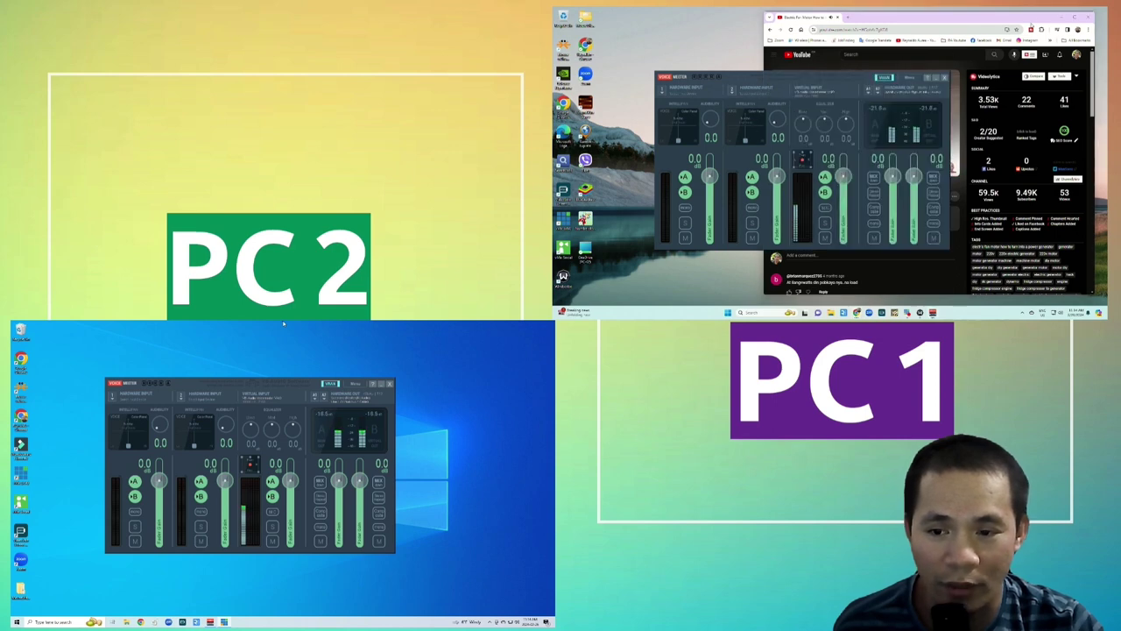
{"action": "left_click", "coordinate": [1060, 17]}
{"action": "left_click", "coordinate": [1073, 16]}
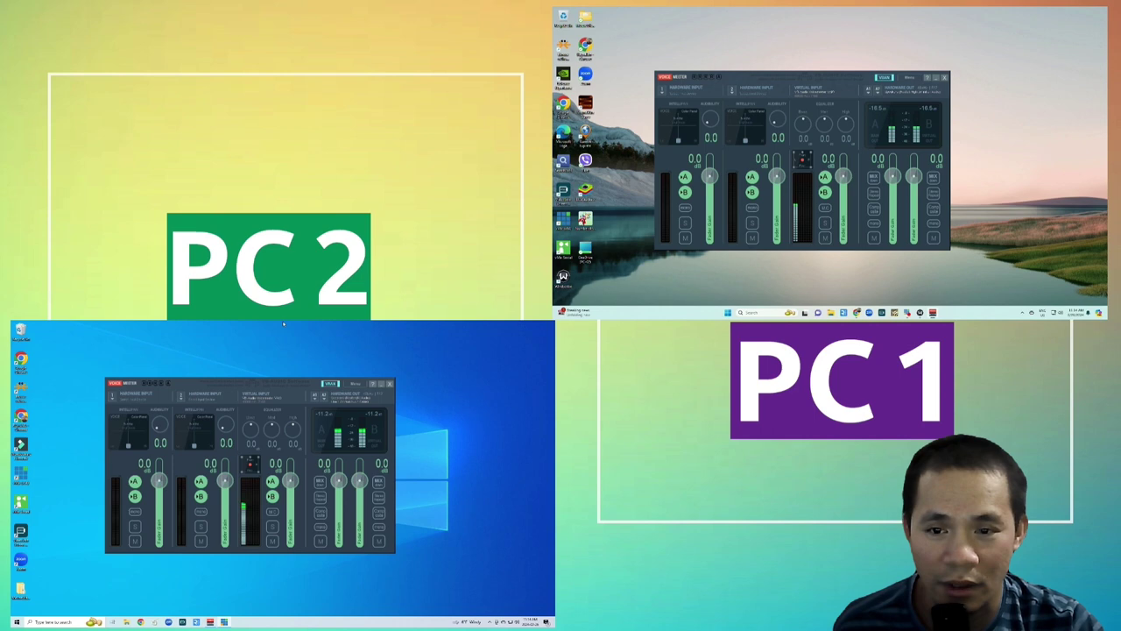
- Bring the browser back up on PC-1, pause the YouTube video and minimize the browser again
{"action": "left_click", "coordinate": [858, 313]}
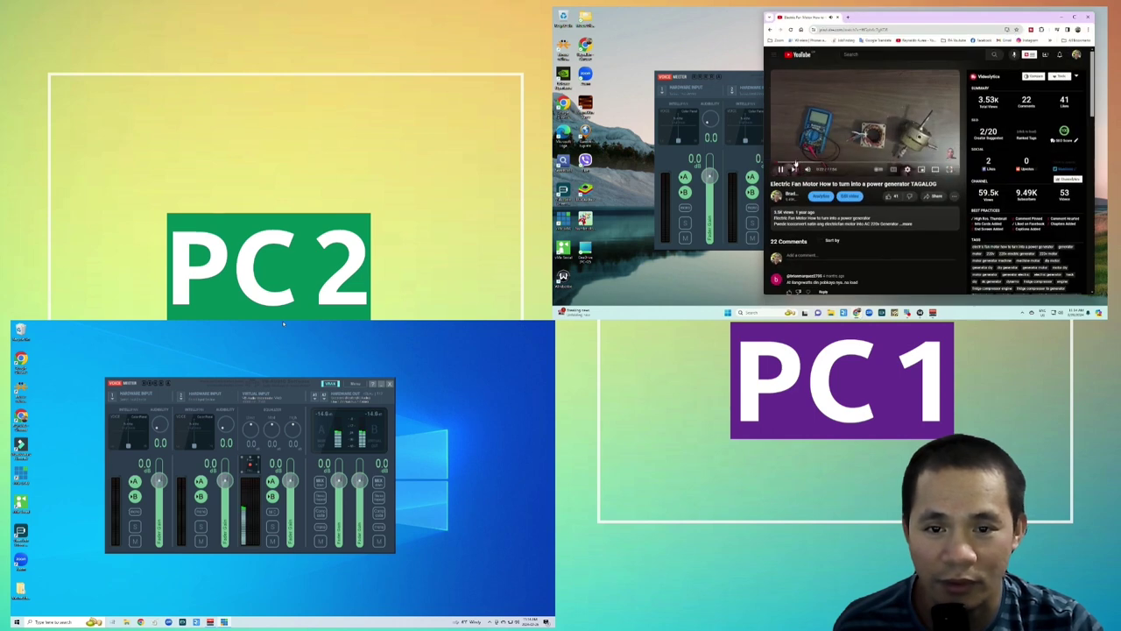
{"action": "left_click", "coordinate": [781, 169]}
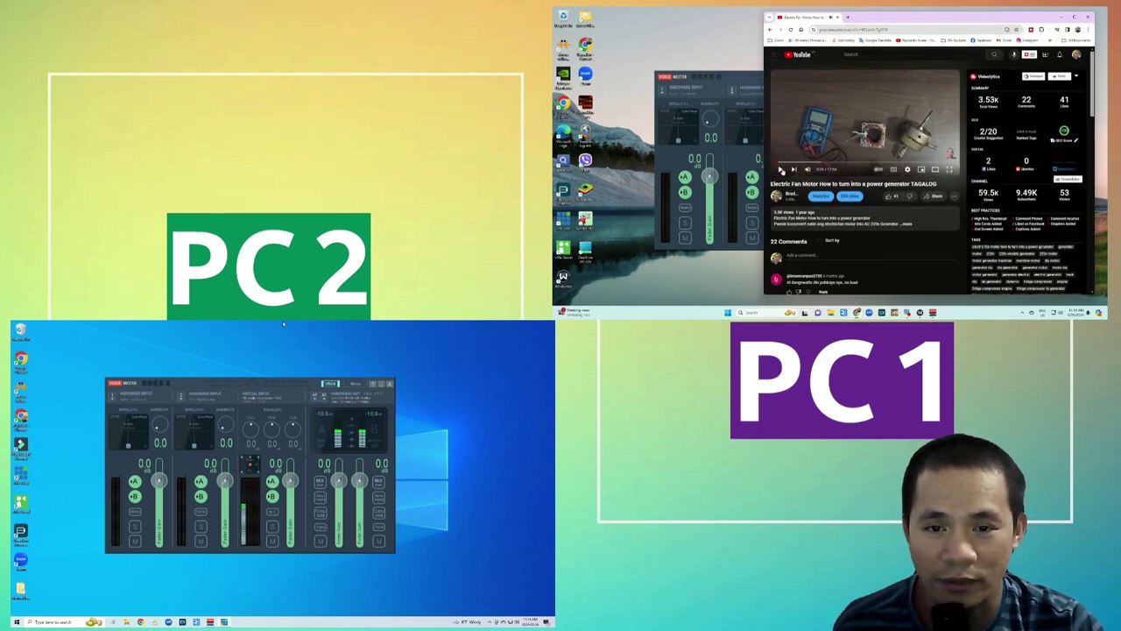
{"action": "left_click", "coordinate": [857, 313]}
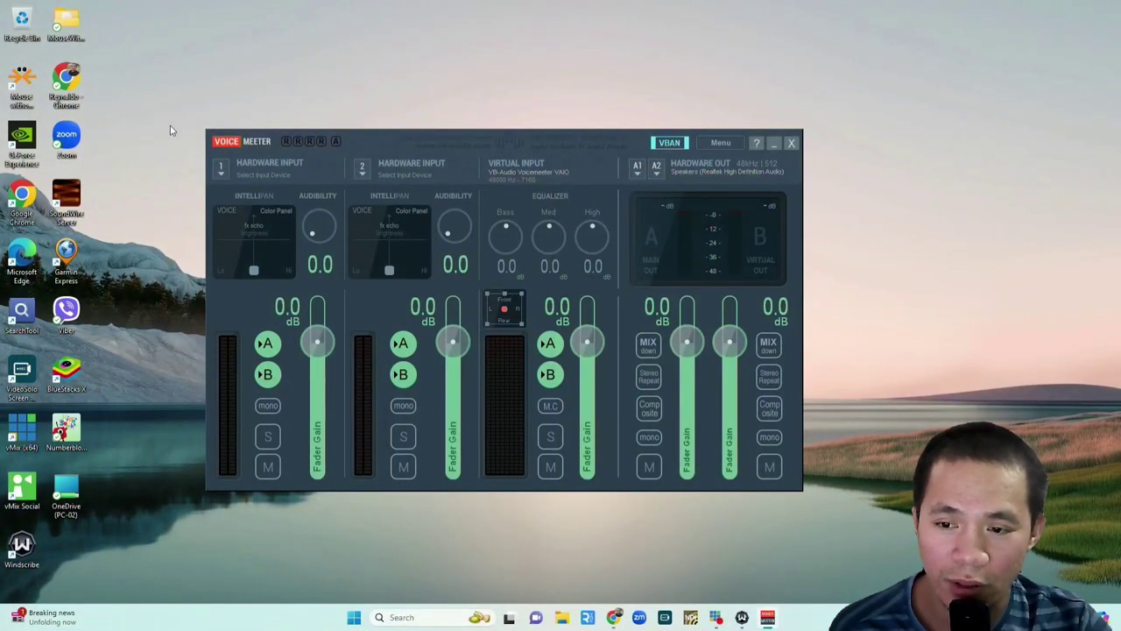
- Review the Voicemeeter download and donationware license details on the VB-Audio website, and open its webshop page to view the license options
{"action": "left_click", "coordinate": [217, 168]}
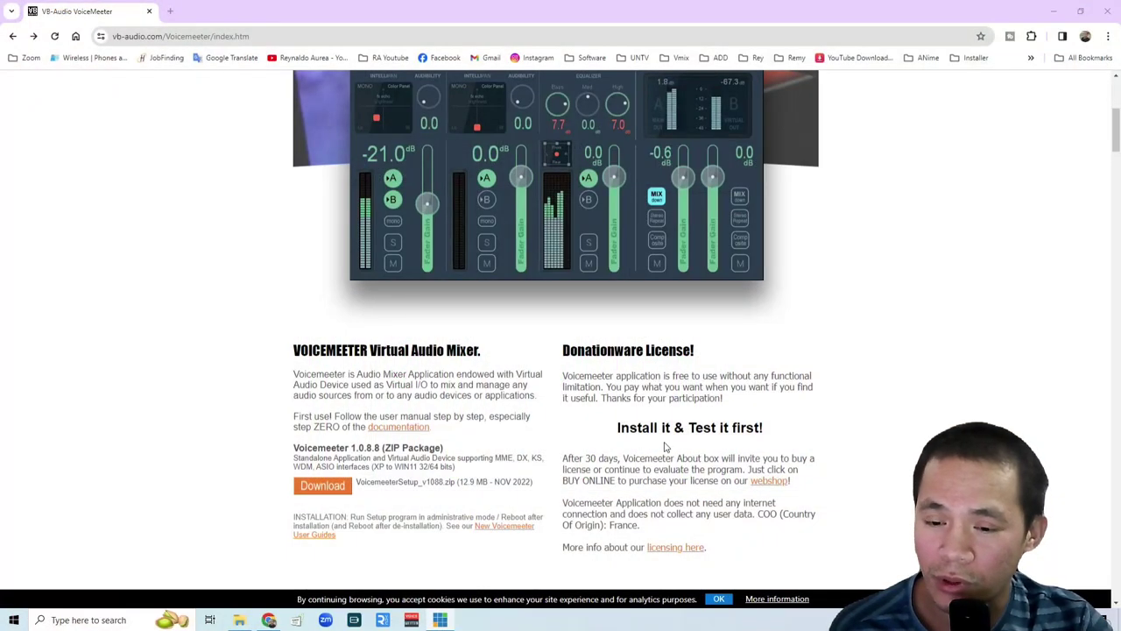
{"action": "scroll", "coordinate": [642, 448], "scroll_direction": "up", "scroll_amount": 4}
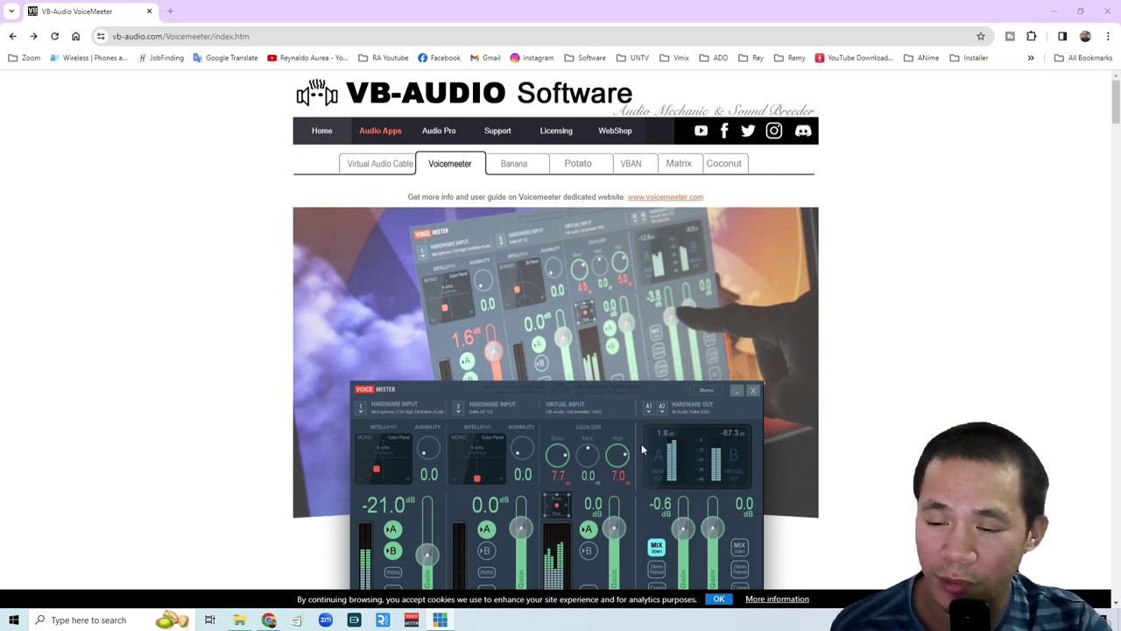
{"action": "scroll", "coordinate": [641, 443], "scroll_direction": "down", "scroll_amount": 5}
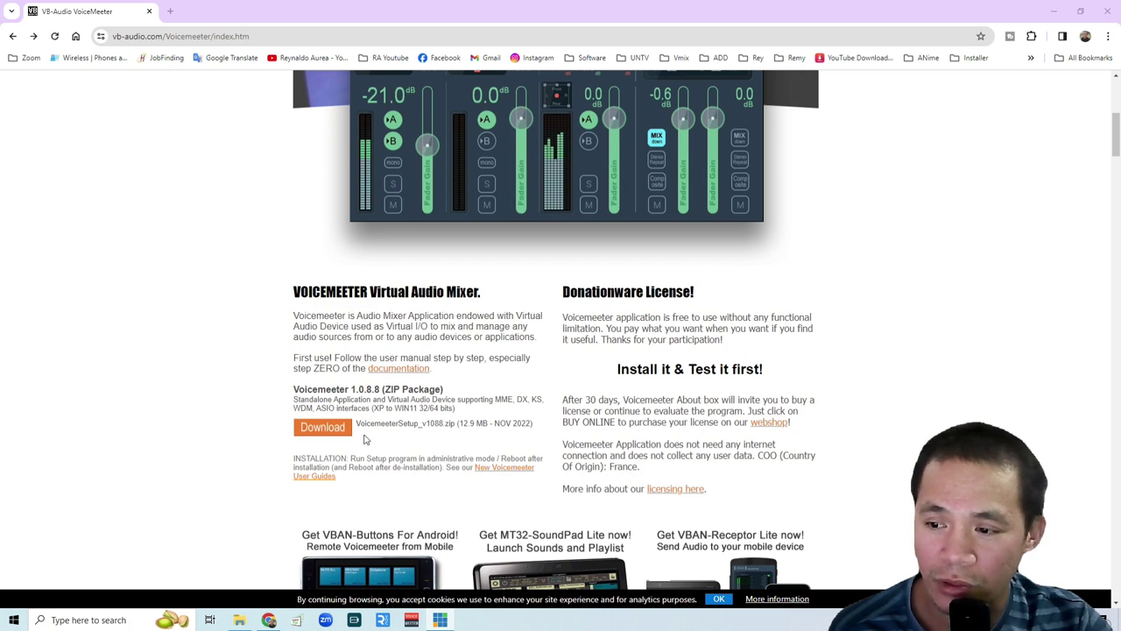
{"action": "scroll", "coordinate": [415, 430], "scroll_direction": "up", "scroll_amount": 2}
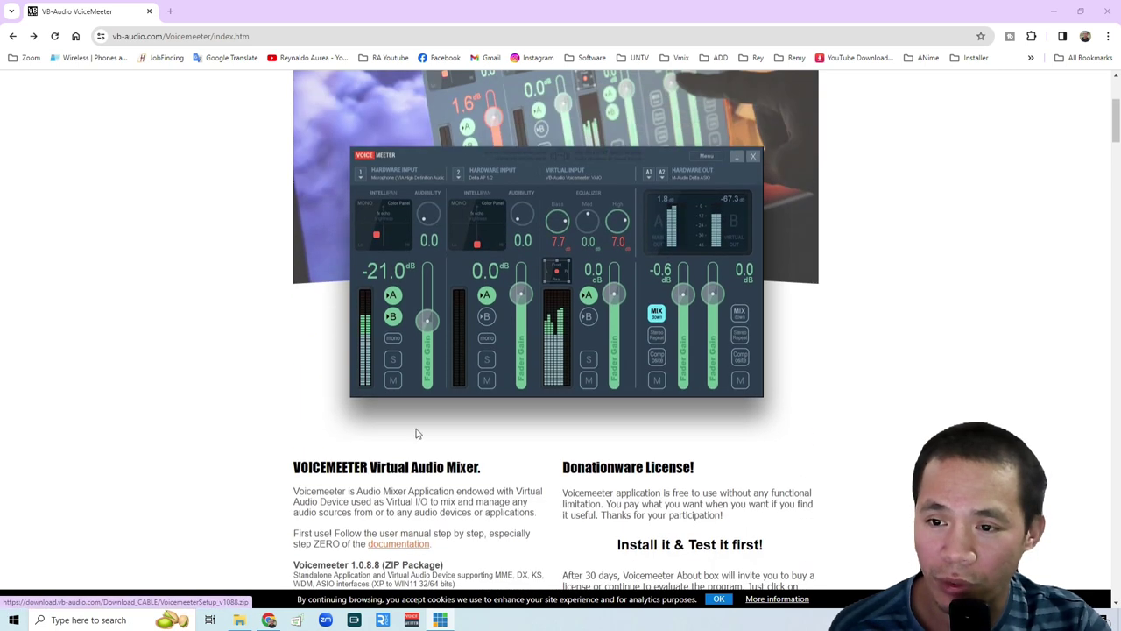
{"action": "scroll", "coordinate": [512, 444], "scroll_direction": "down", "scroll_amount": 2}
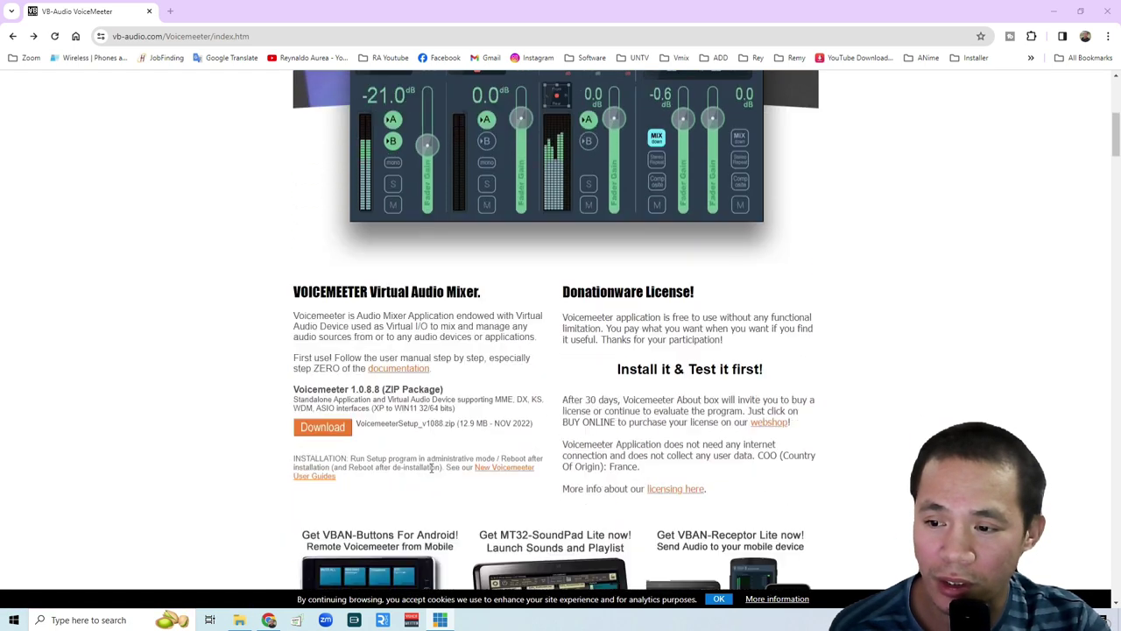
{"action": "scroll", "coordinate": [491, 424], "scroll_direction": "up", "scroll_amount": 2}
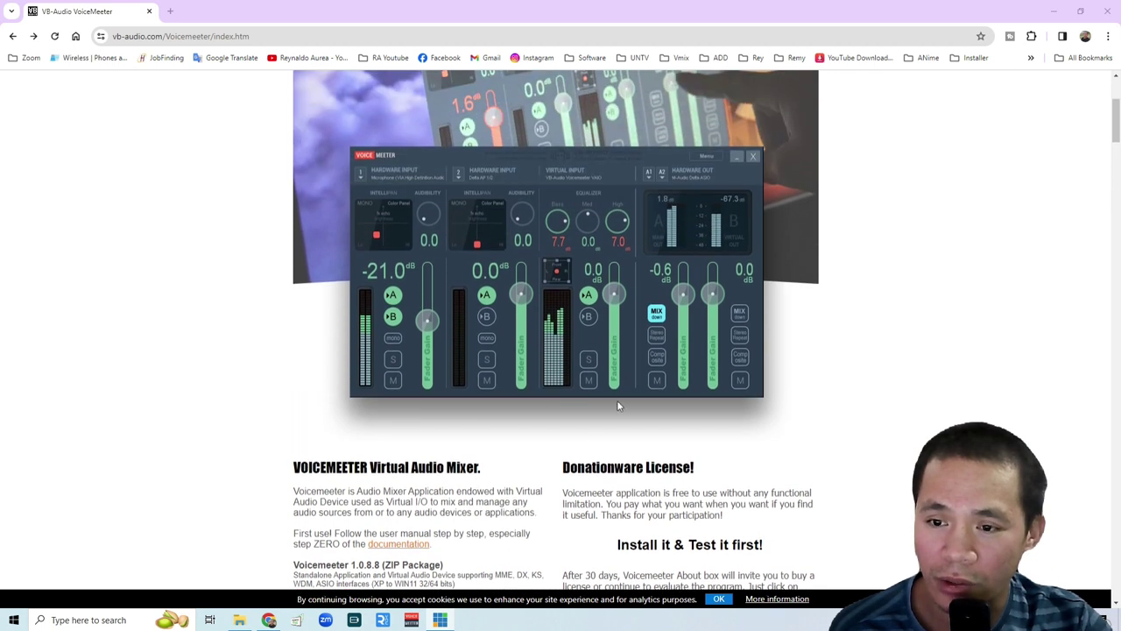
{"action": "scroll", "coordinate": [616, 412], "scroll_direction": "down", "scroll_amount": 2}
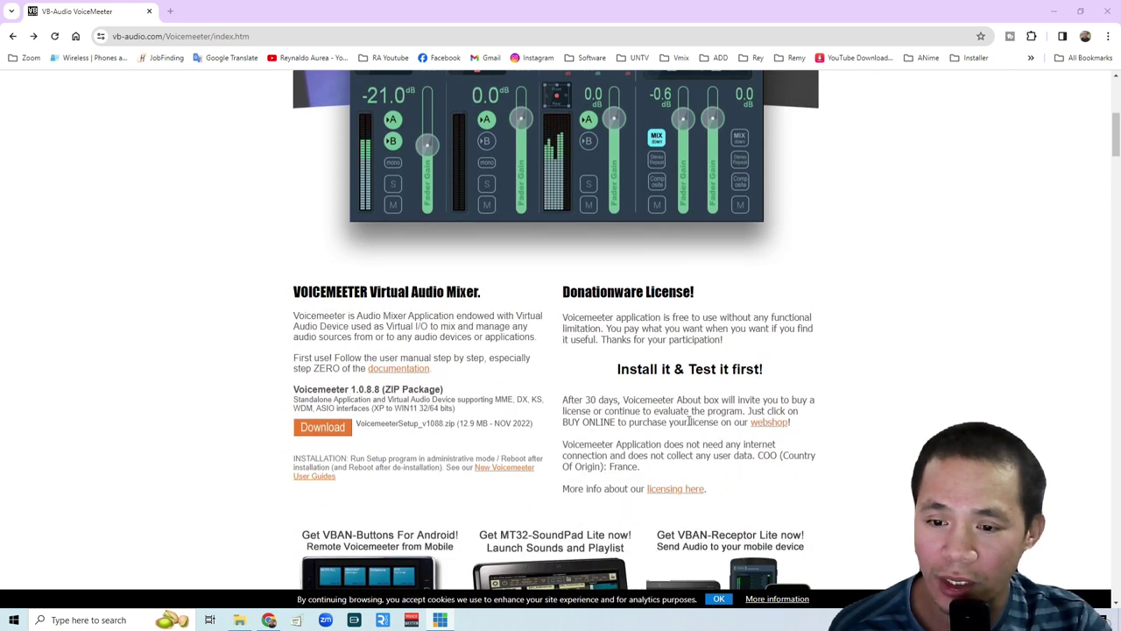
{"action": "left_click", "coordinate": [768, 424]}
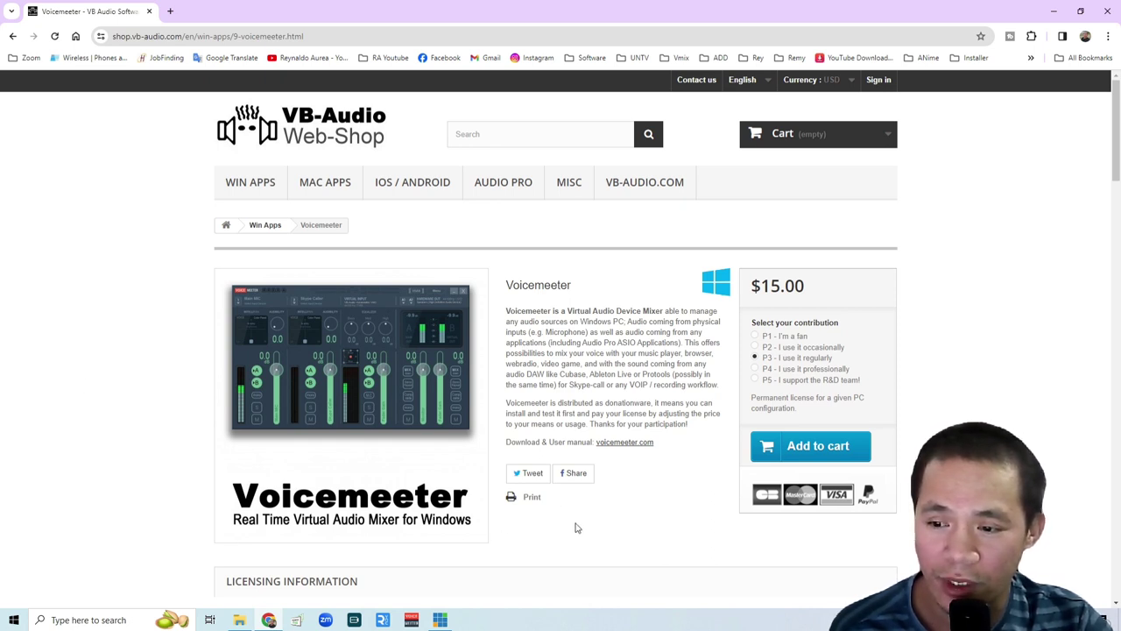
{"action": "key", "text": "alt+Tab"}
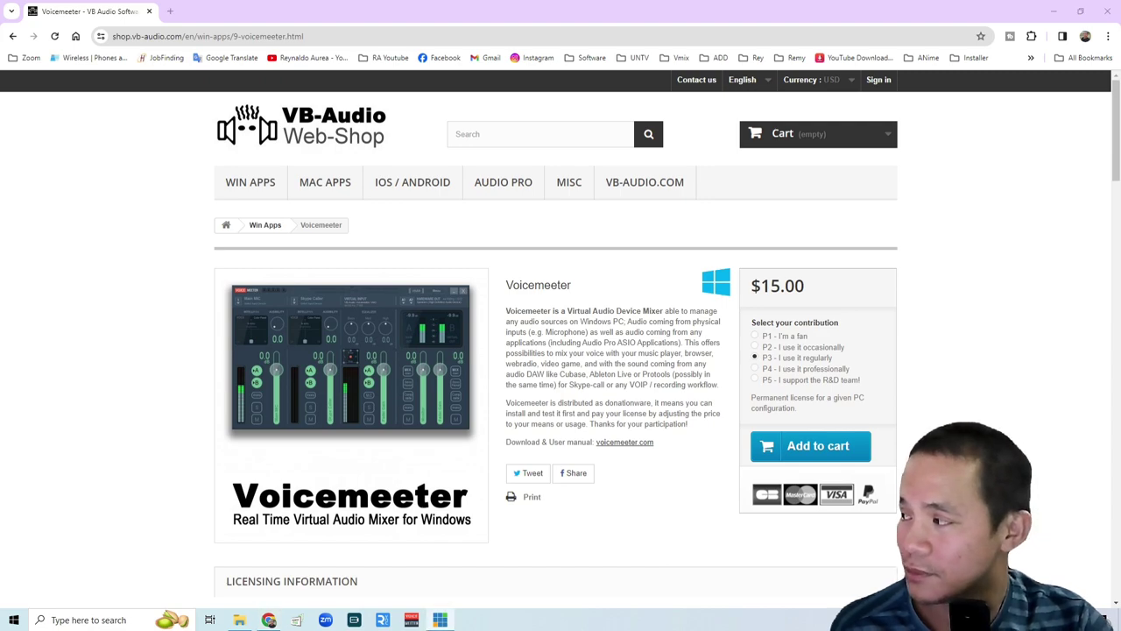